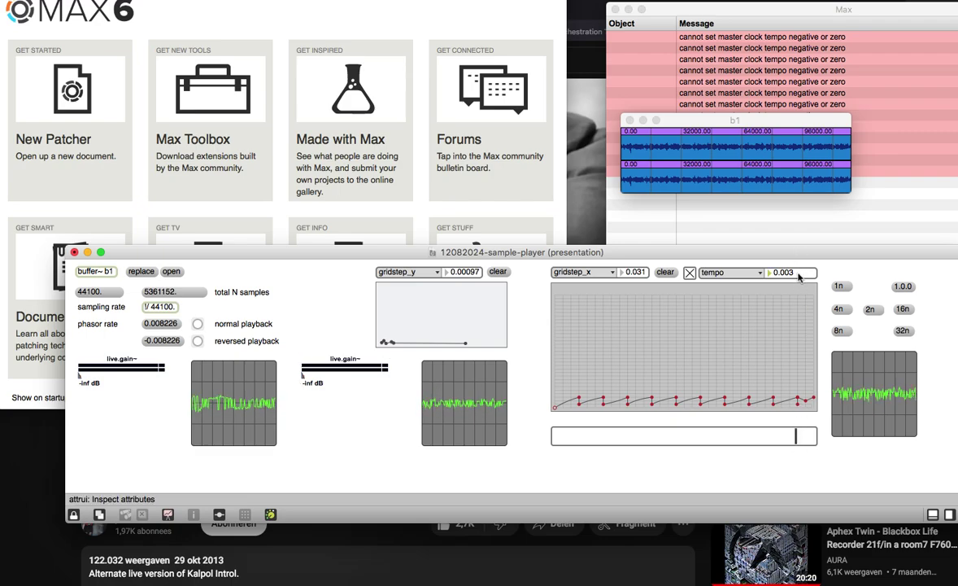
- Set the tempo to 0.0052 and send the note-value messages 1n, 4n, 8n and 32n in turn
drag(796, 272, 807, 278)
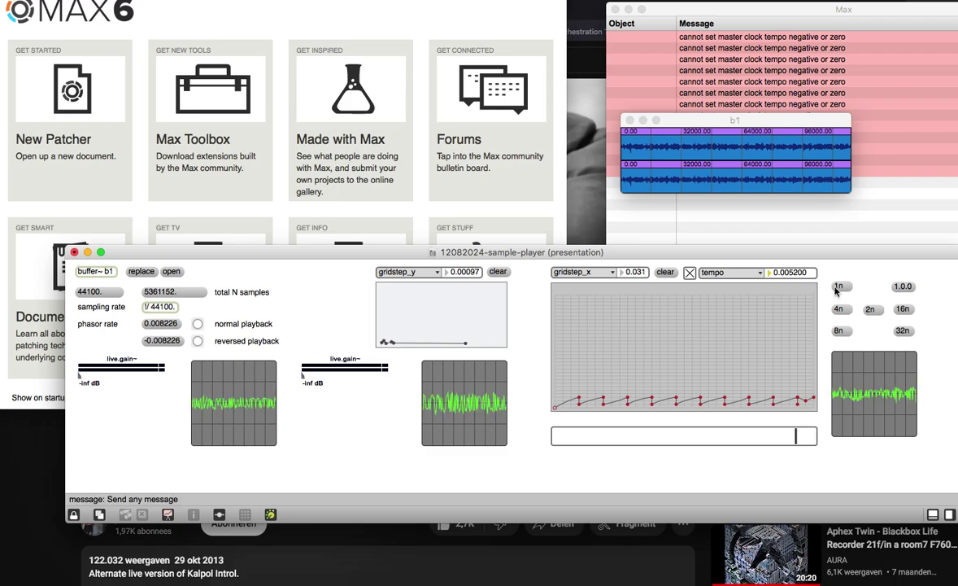
click(840, 287)
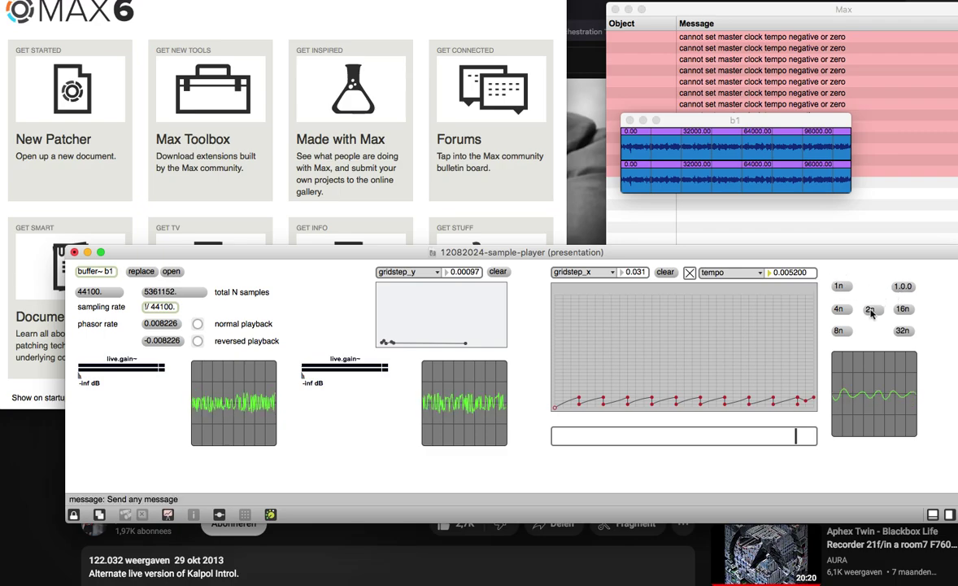
click(839, 310)
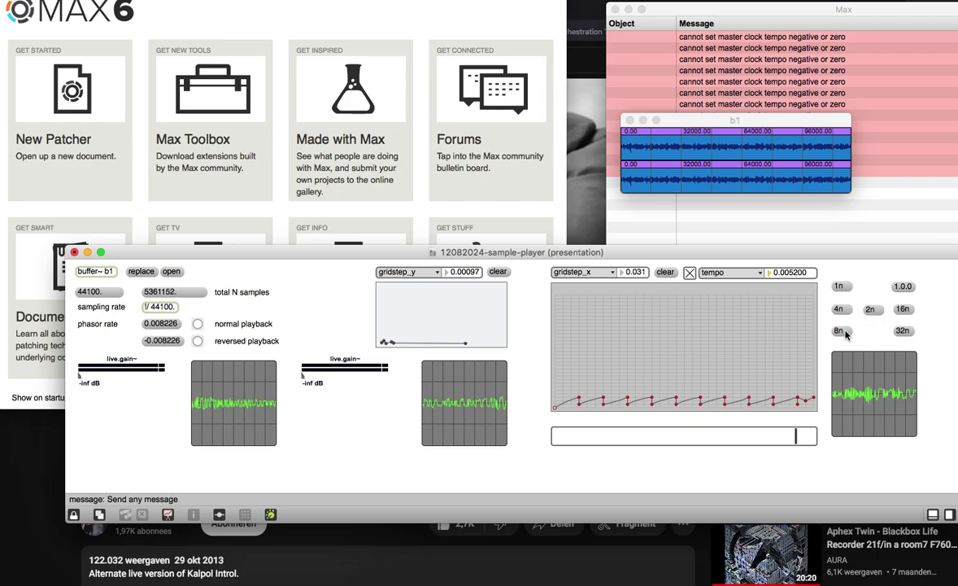
click(839, 331)
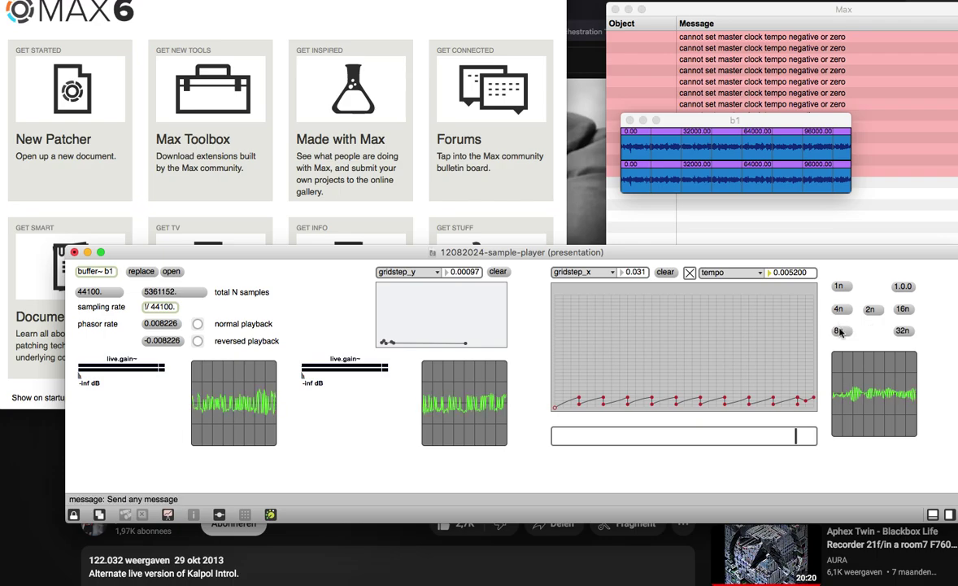
click(904, 330)
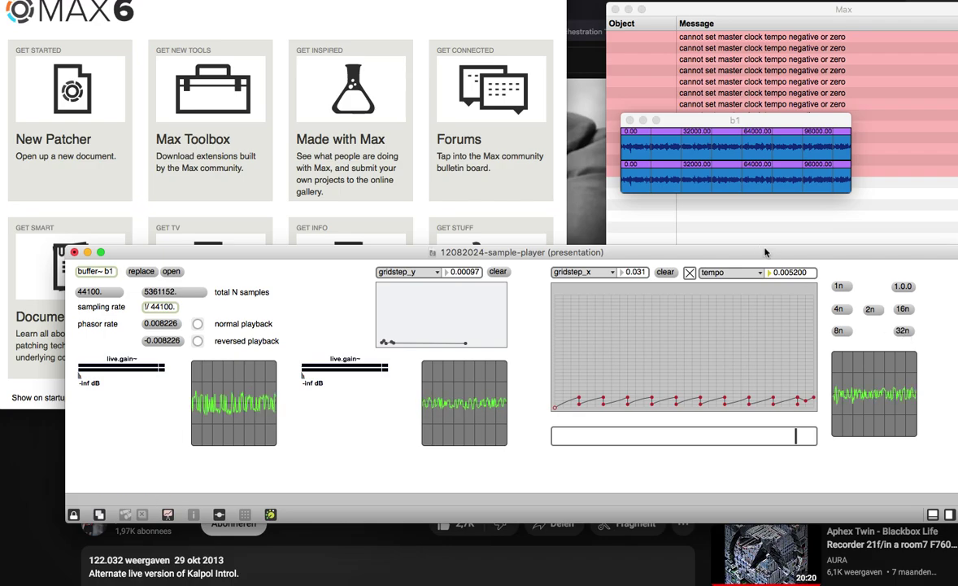
- Lower the tempo to 0.00289 and raise the second live.gain~ volume to -8.4 dB
mouse_move(805, 278)
mouse_down()
mouse_move(805, 372)
mouse_move(806, 275)
mouse_up()
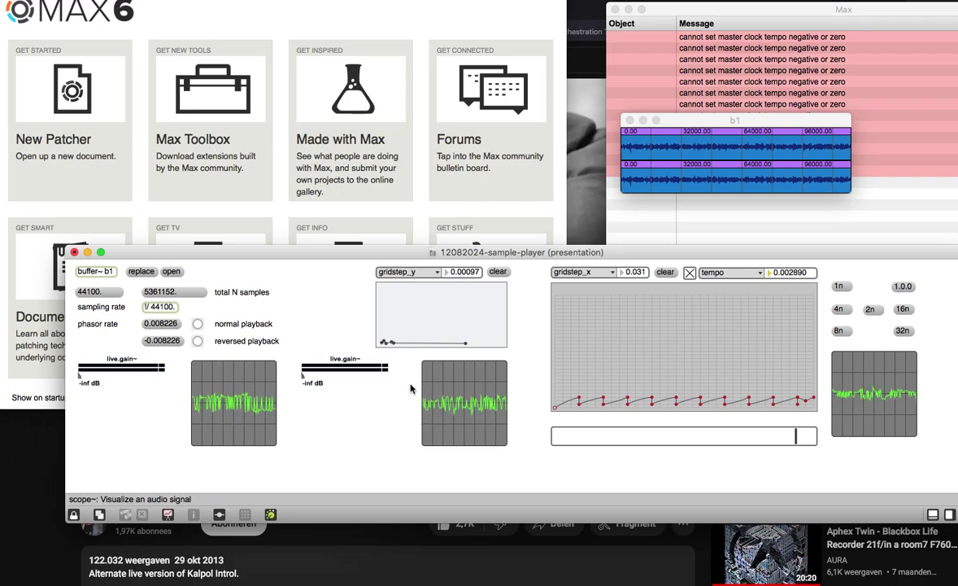
drag(303, 377, 375, 383)
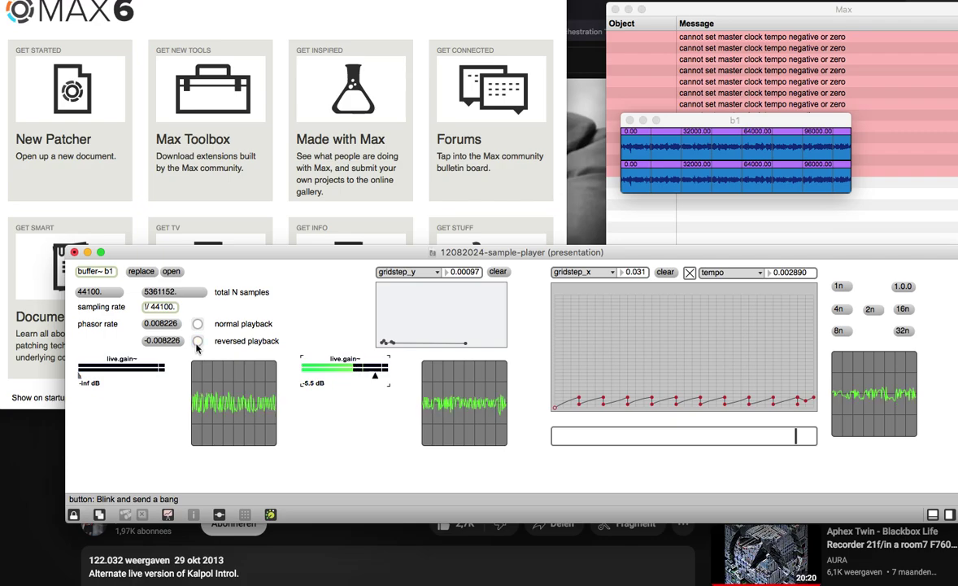
drag(374, 376, 375, 380)
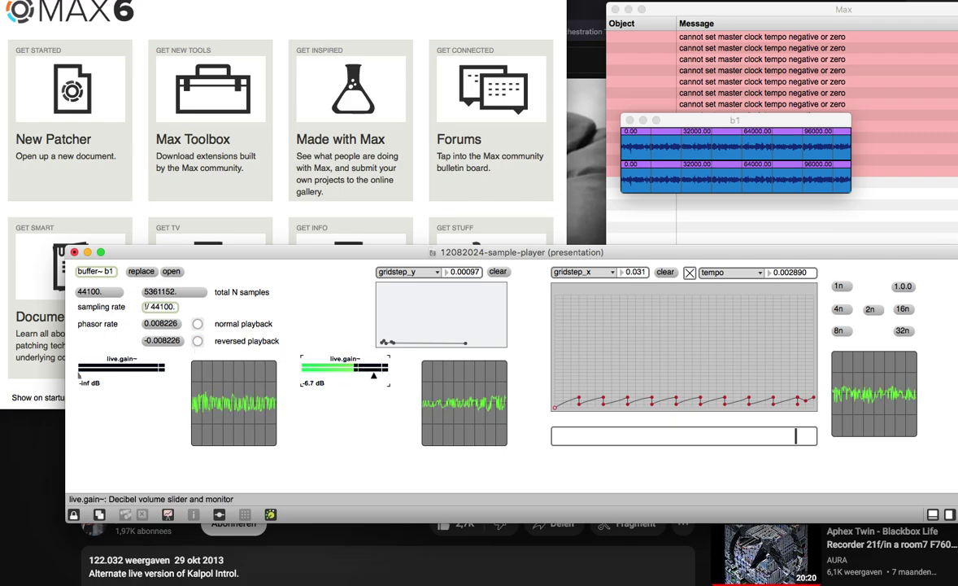
drag(373, 376, 373, 376)
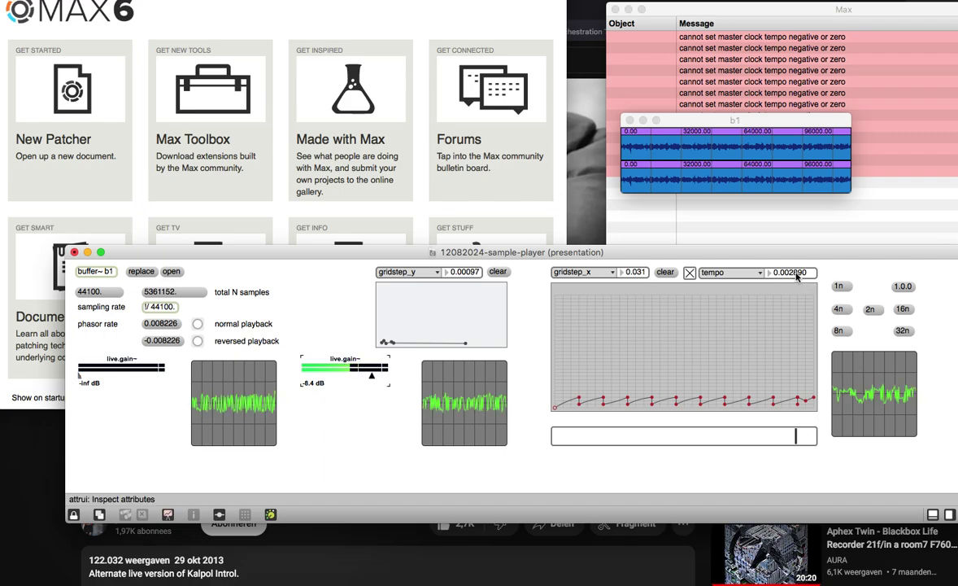
- Raise the tempo gradually through 0.0036, 0.006 and 0.0149 to 0.0658
drag(800, 274, 801, 217)
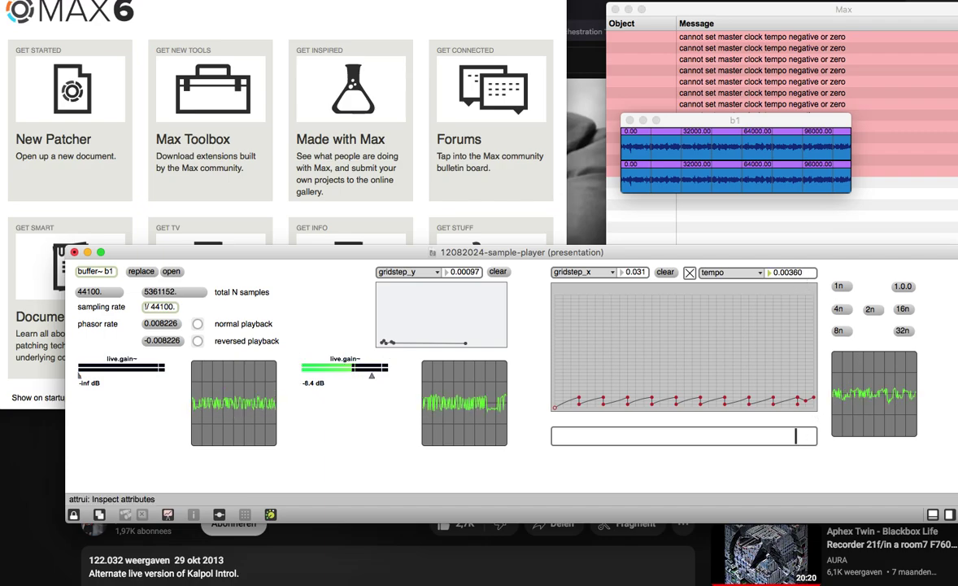
drag(737, 254, 801, 277)
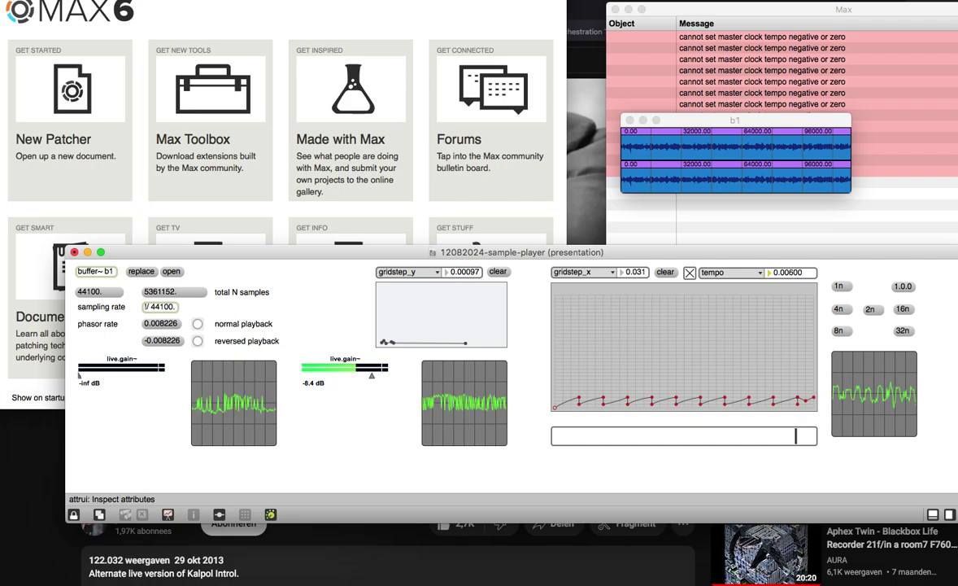
drag(736, 251, 736, 245)
drag(788, 271, 787, 269)
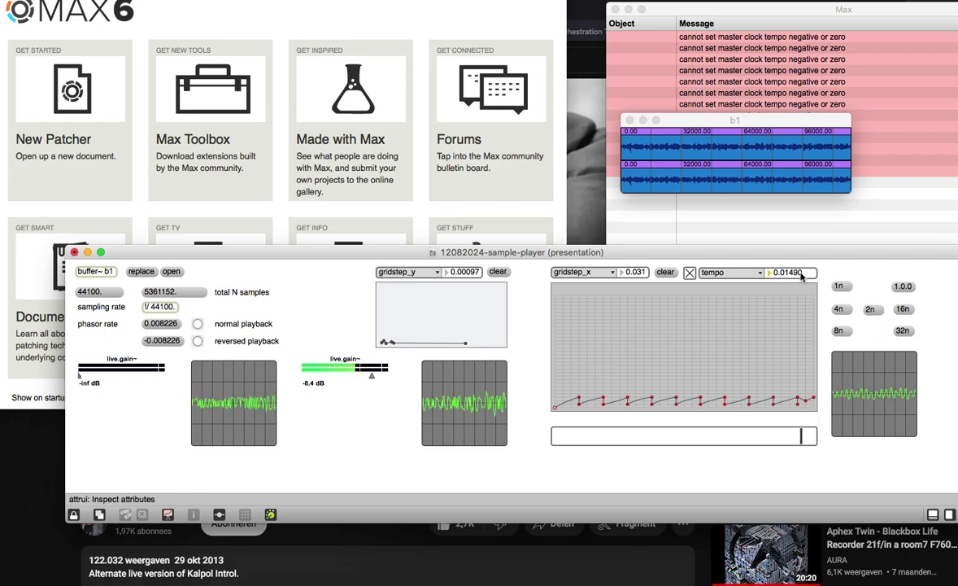
drag(801, 276, 801, 4)
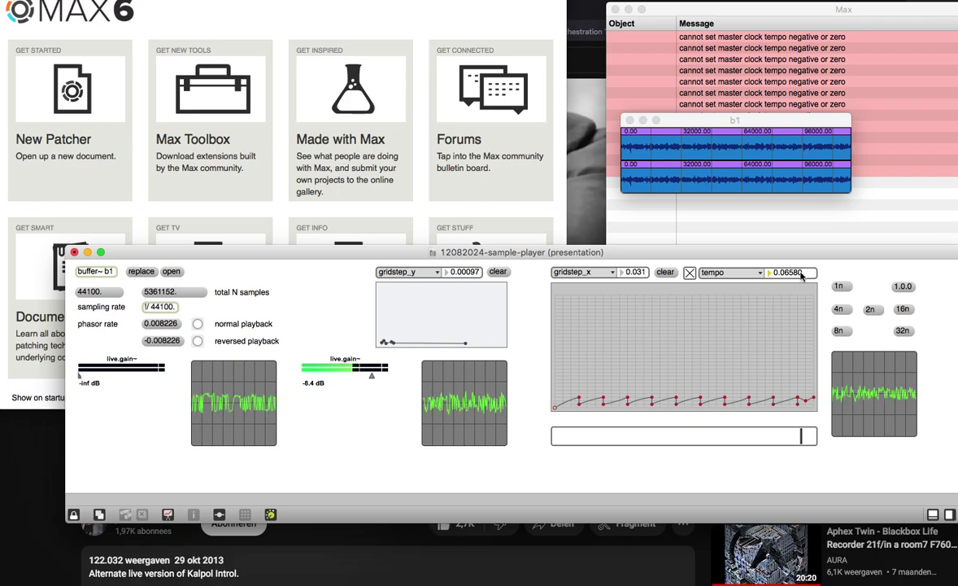
- Mute the second live.gain~ and bring the first live.gain~ up to -7.5 dB
drag(79, 376, 136, 375)
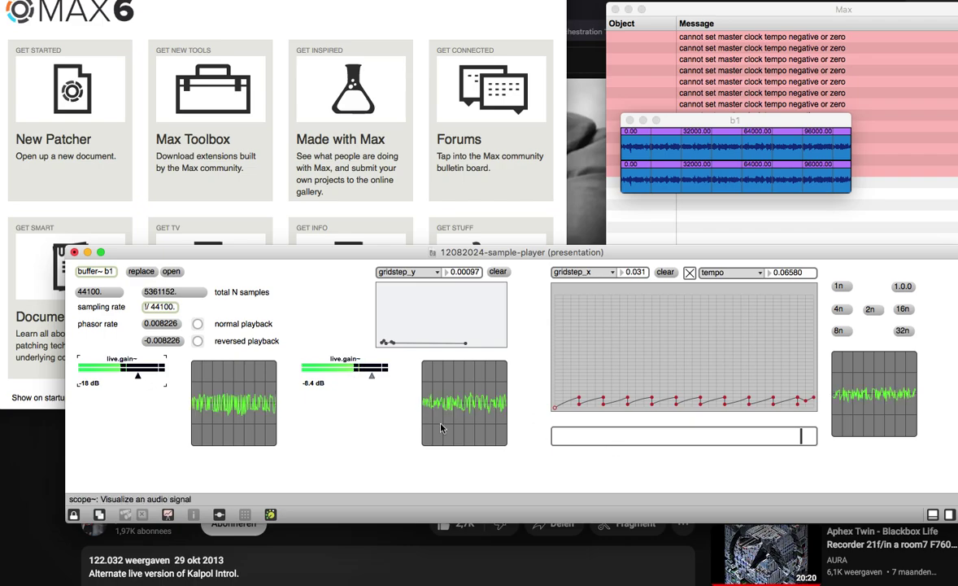
click(372, 378)
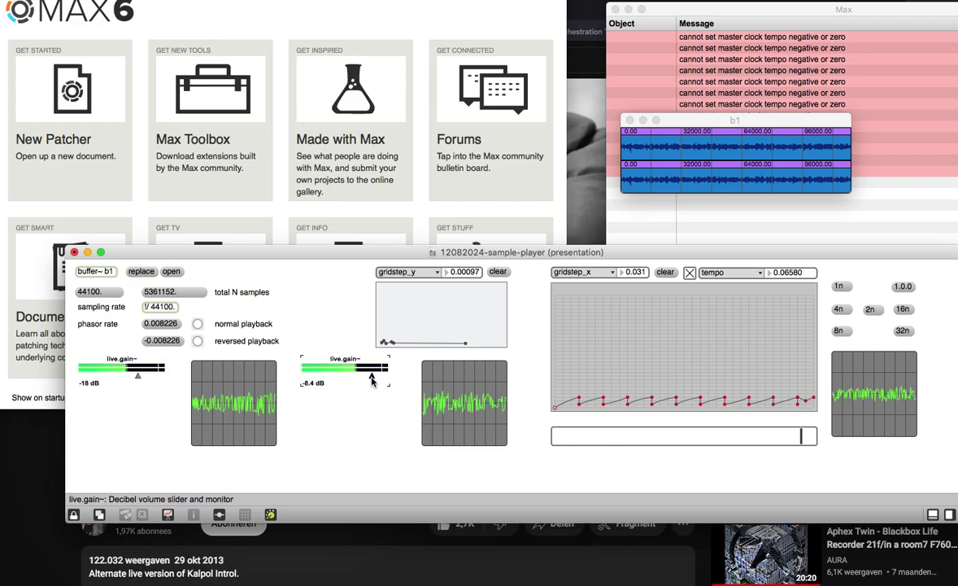
drag(372, 379, 302, 378)
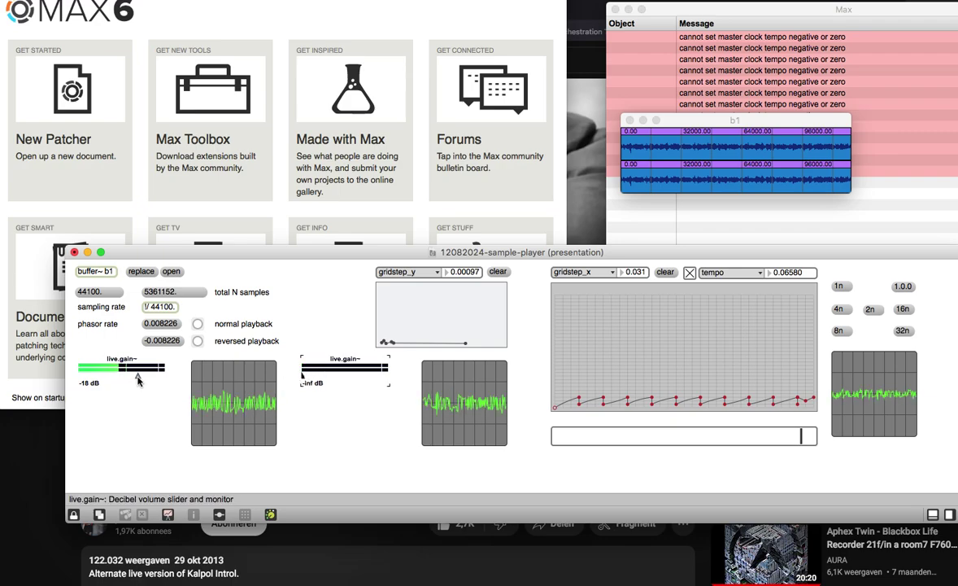
drag(138, 380, 150, 383)
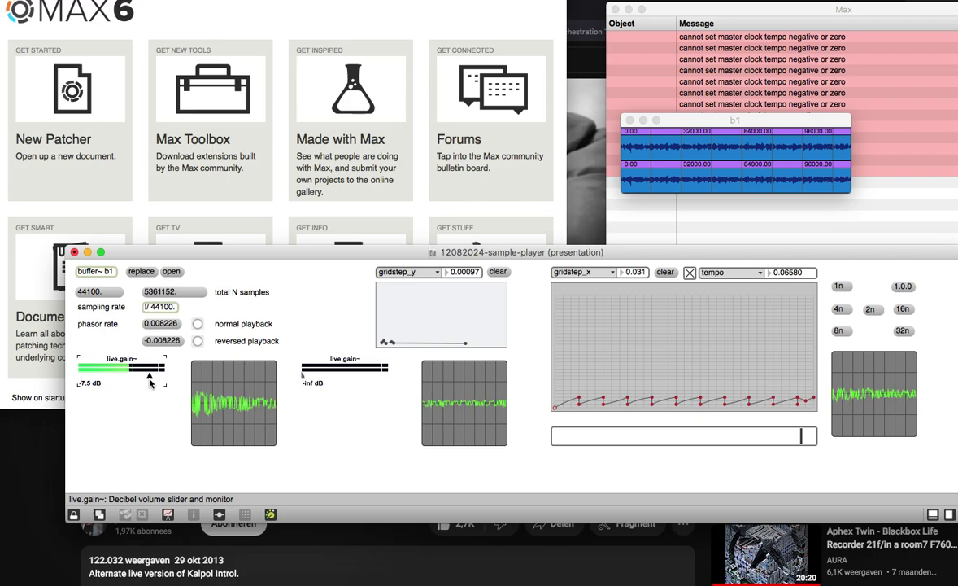
- Set the tempo to 0.06743 and move the slider below the large function graph to its maximum
click(805, 437)
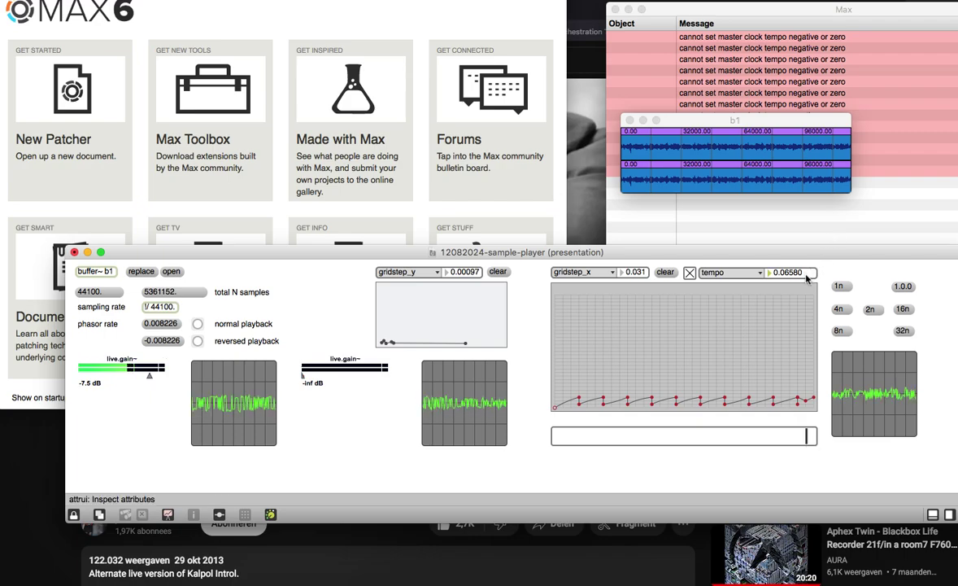
drag(806, 279, 808, 264)
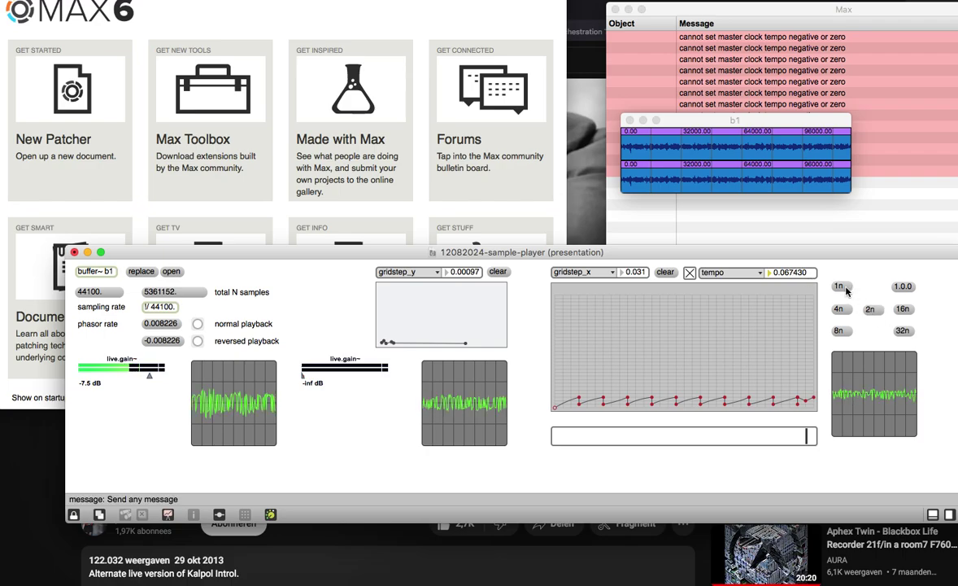
drag(808, 437, 814, 436)
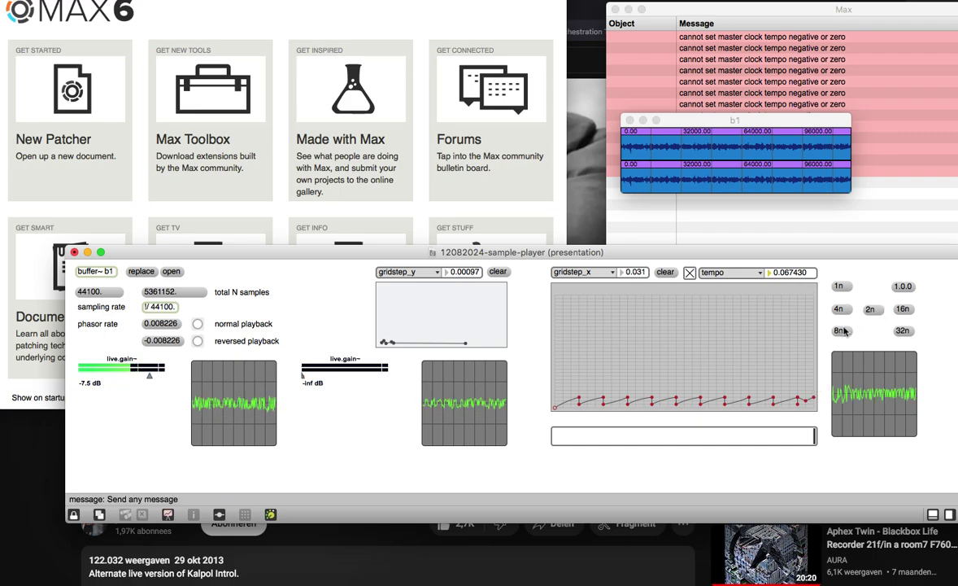
- Lower the tempo to 0.06431 and bring the slider back to about 87% of its range
drag(808, 272, 809, 325)
drag(809, 282, 809, 289)
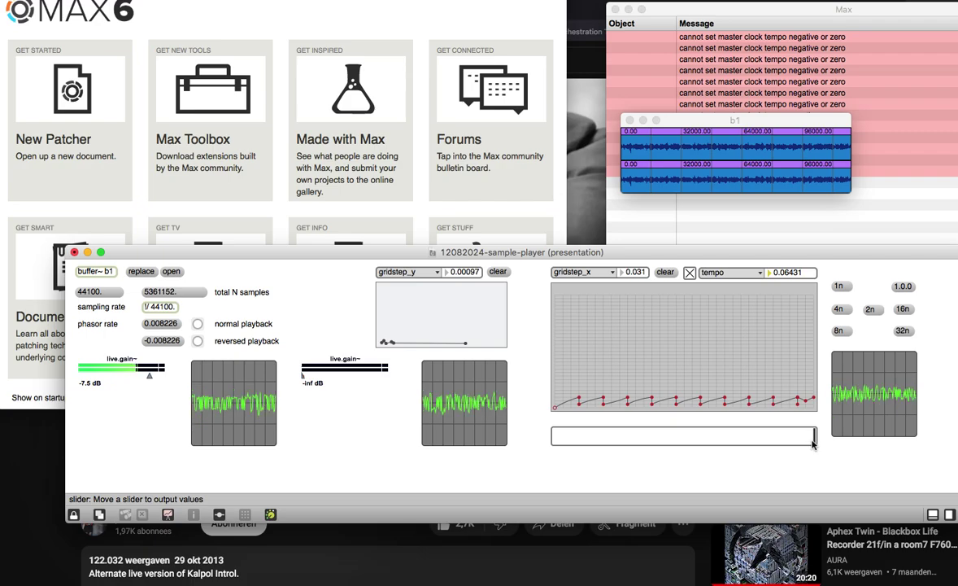
drag(814, 439, 783, 441)
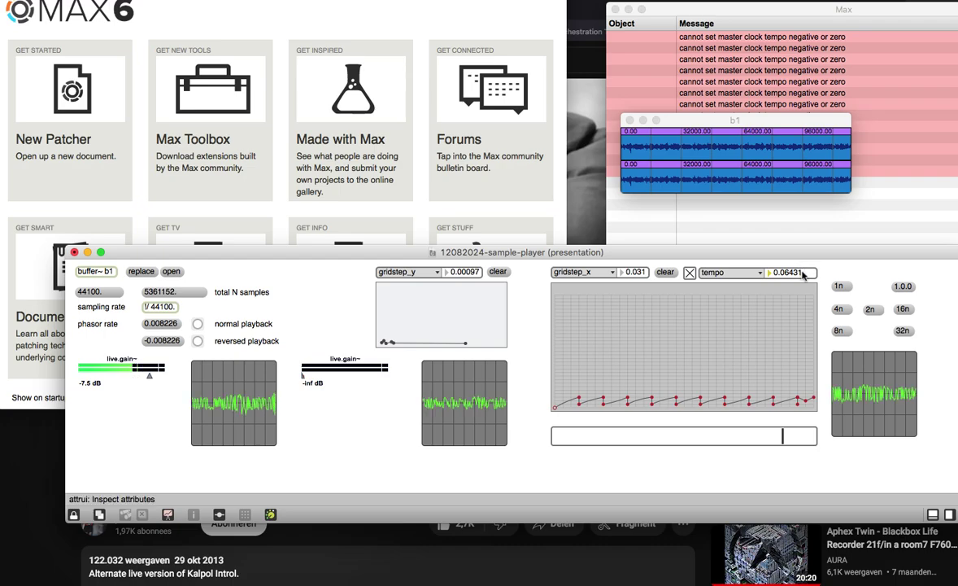
- Lower the tempo to 0.0486 and send note values 8n and 32n, with the slider at about 91% of its range
drag(791, 272, 791, 283)
click(843, 334)
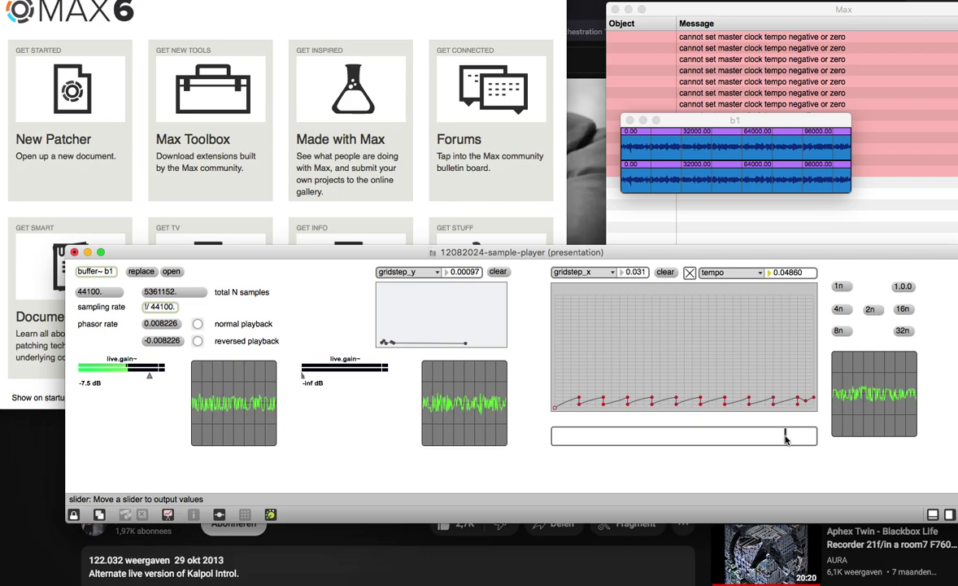
drag(787, 437, 795, 437)
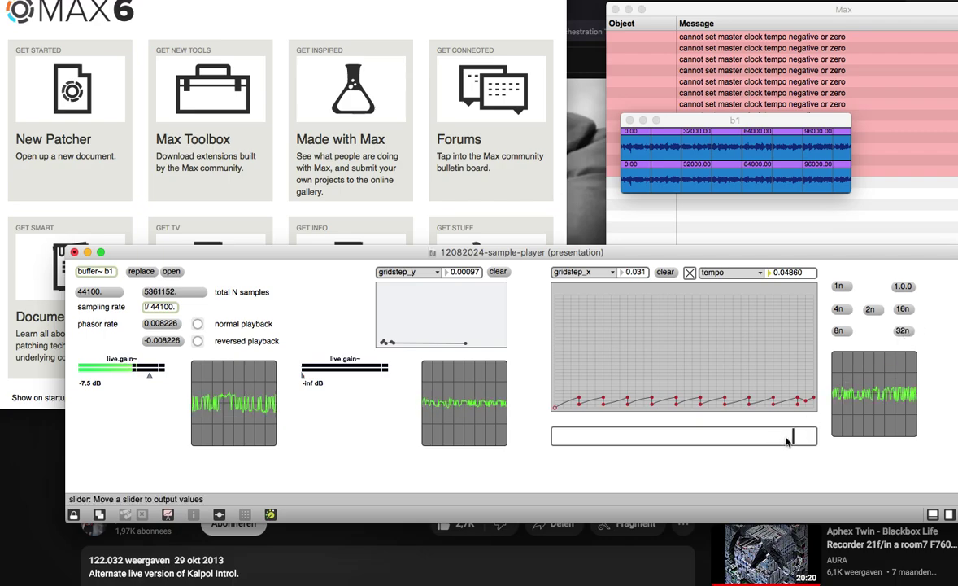
click(903, 332)
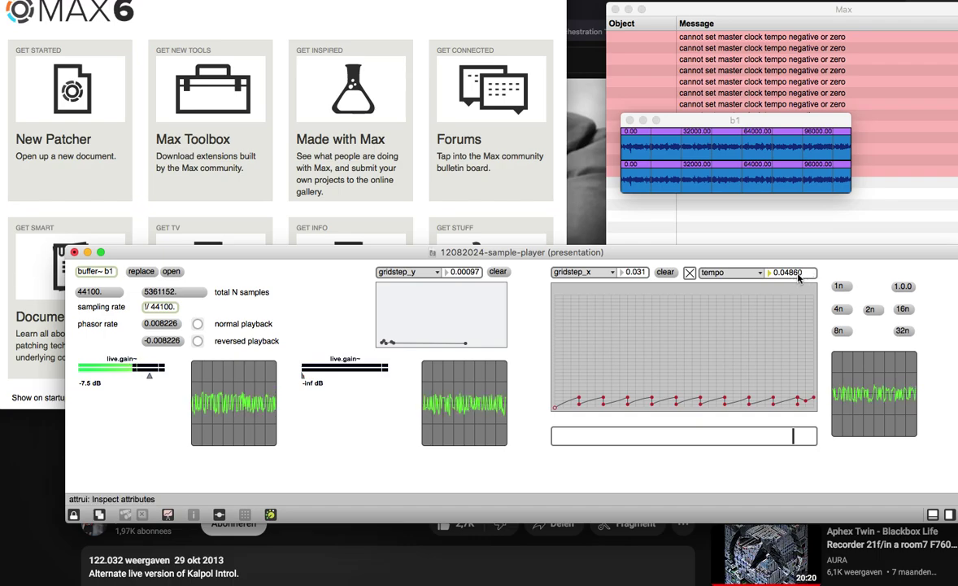
- Raise the tempo to 0.2261 and pull the slider back to about 87% of its range
drag(798, 278, 798, 264)
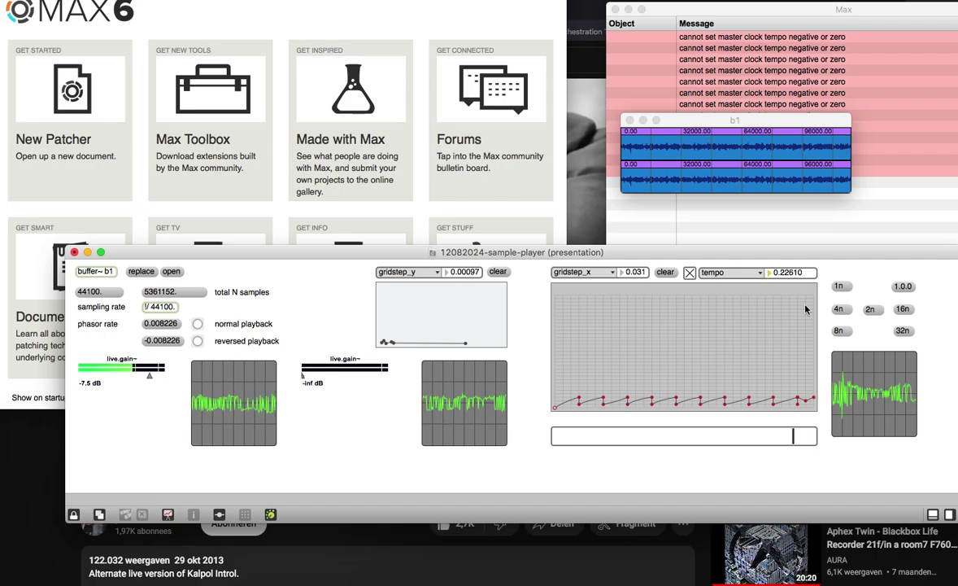
drag(796, 437, 775, 436)
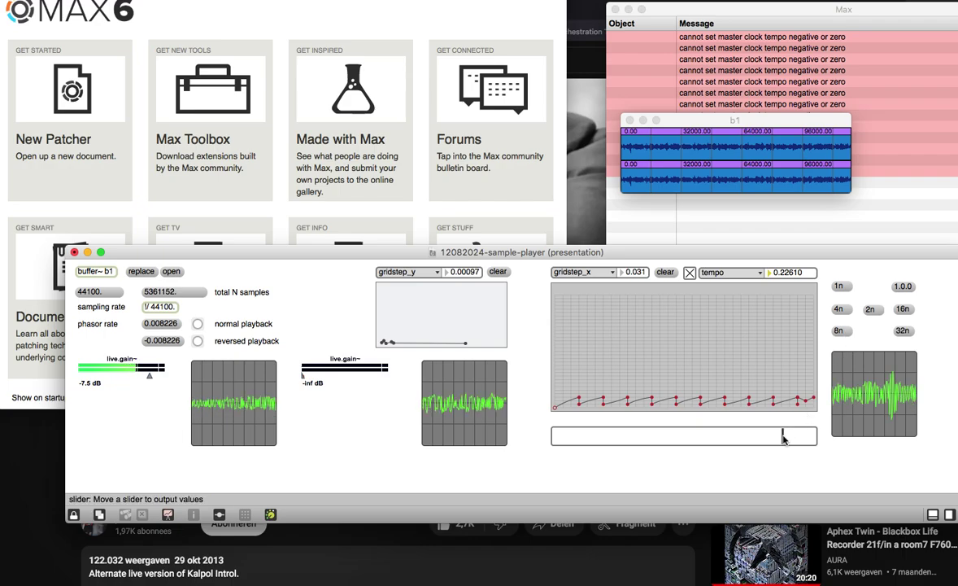
- Mute the first live.gain~, raise the second to -3.0 dB, and move the slider to its minimum
drag(149, 375, 78, 383)
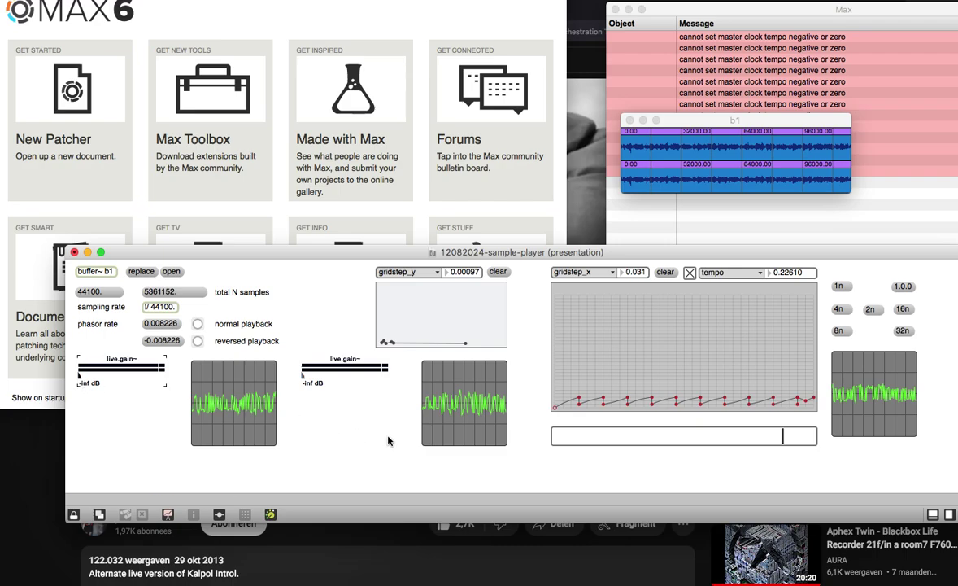
click(305, 375)
drag(305, 376, 366, 376)
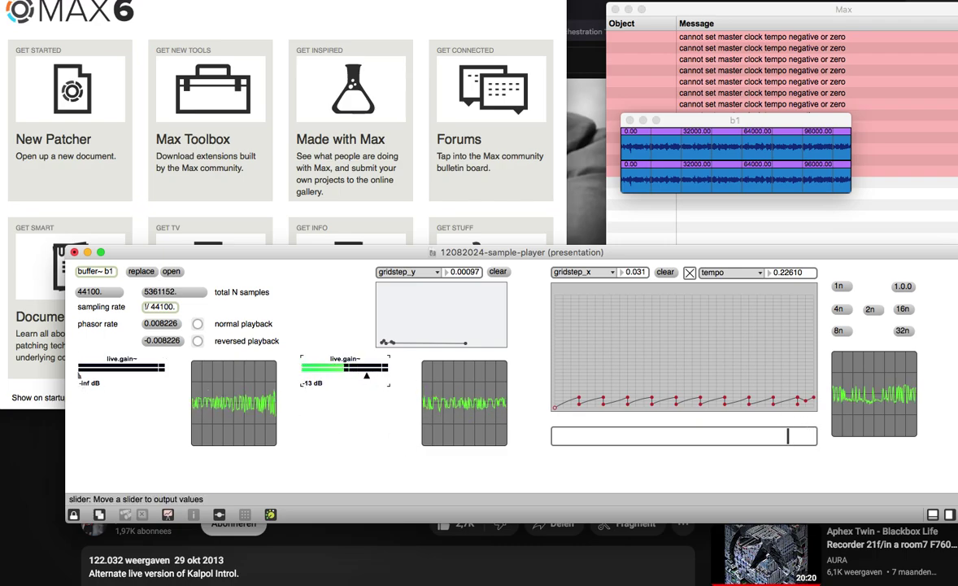
click(608, 435)
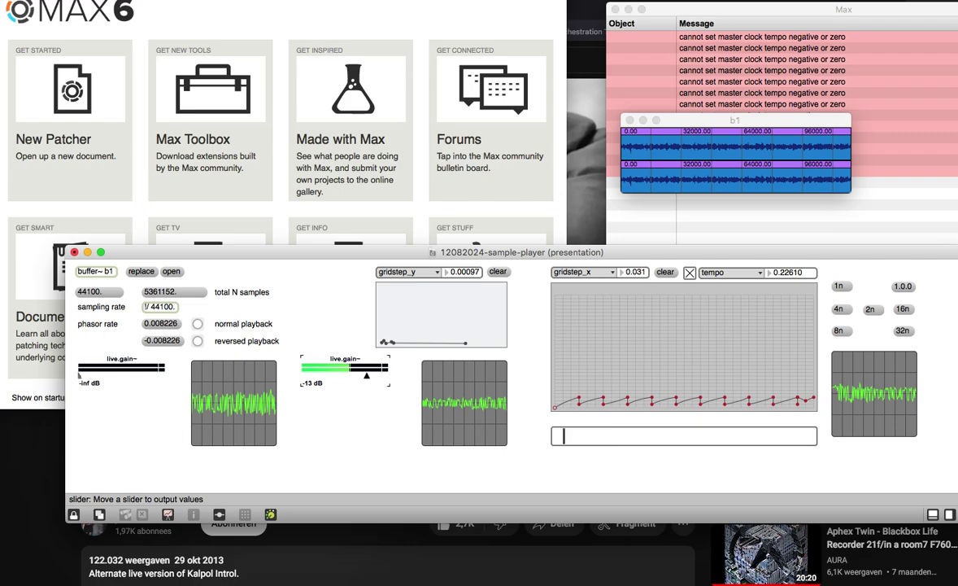
drag(368, 380, 378, 382)
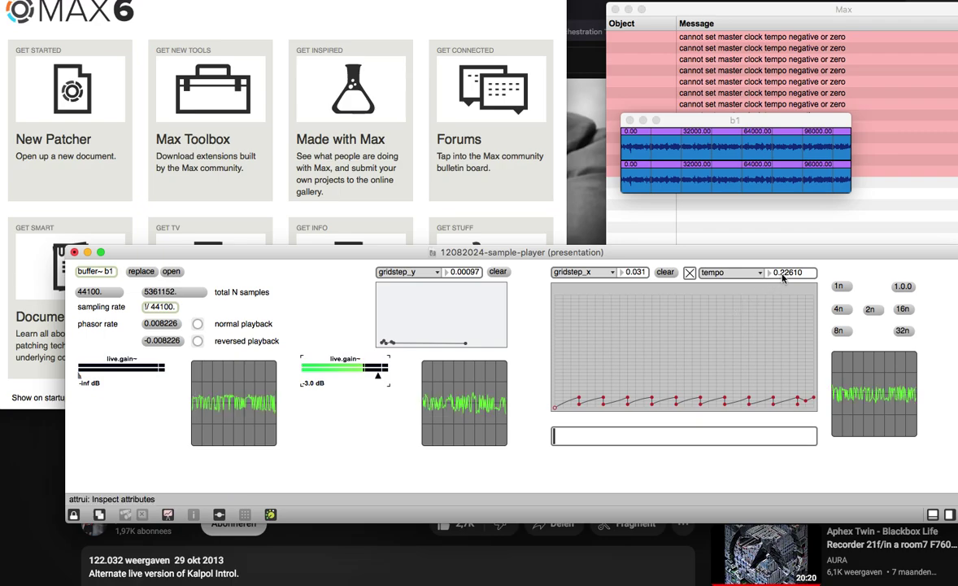
- Set the tempo to 11
click(785, 277)
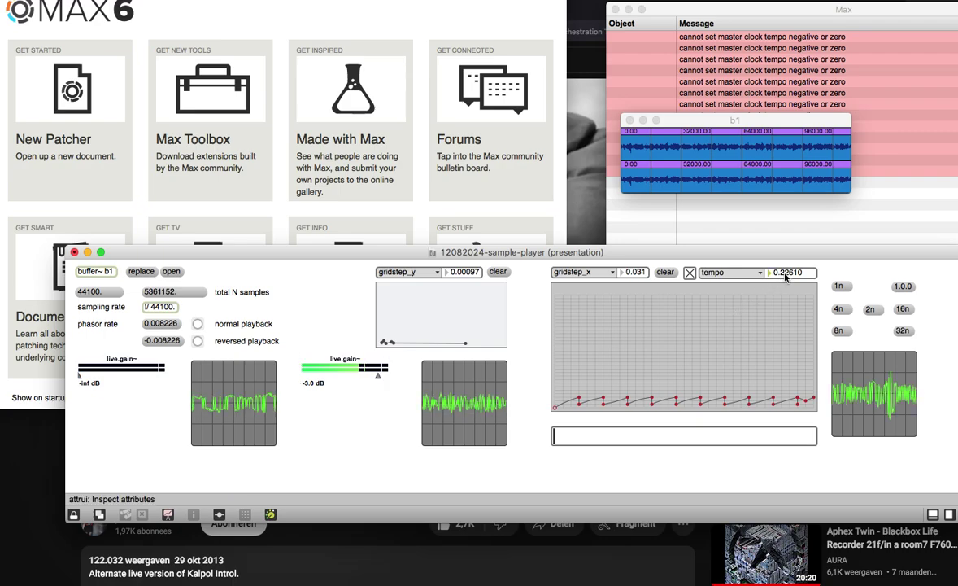
text(11.)
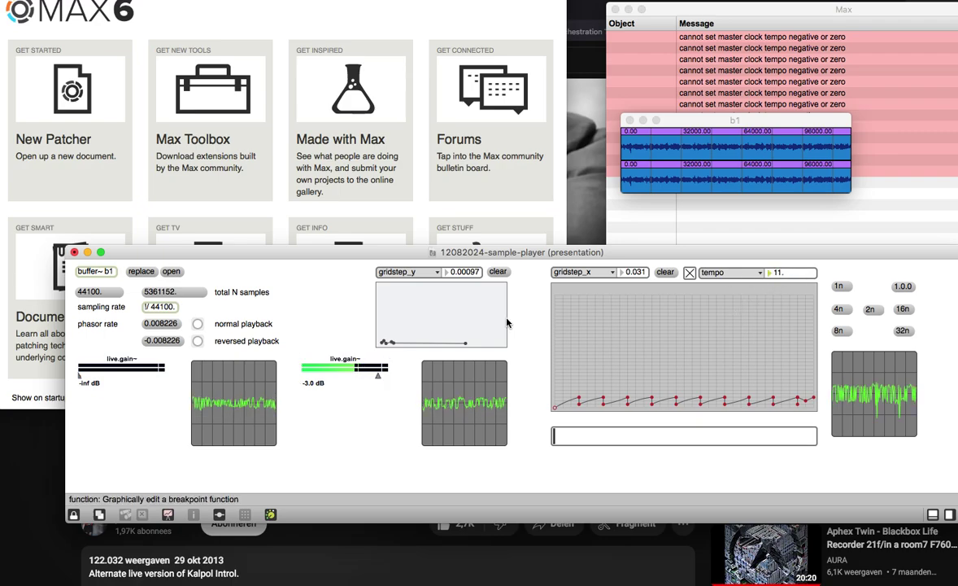
- Trigger reversed playback and move the slider to about 83% of its range
click(197, 343)
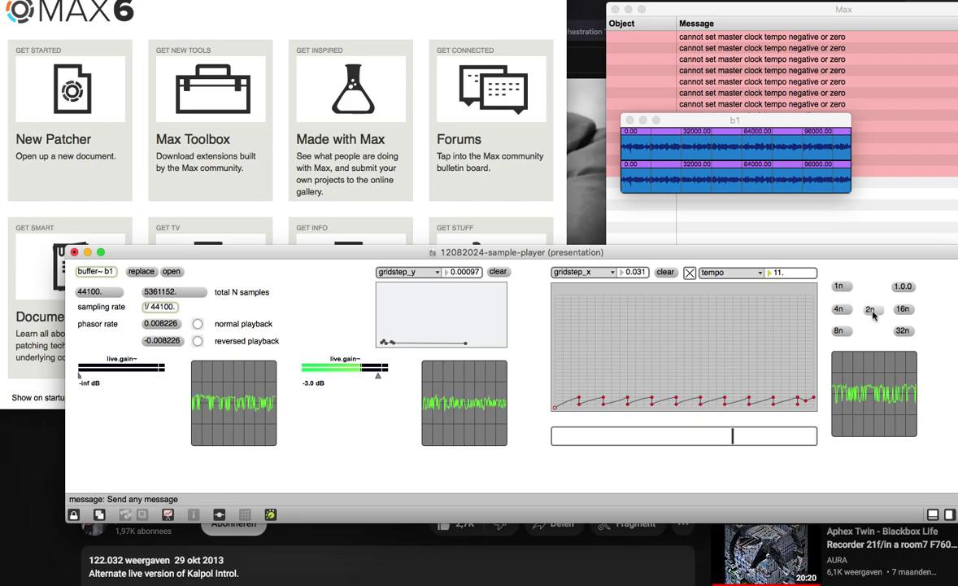
drag(742, 435, 772, 436)
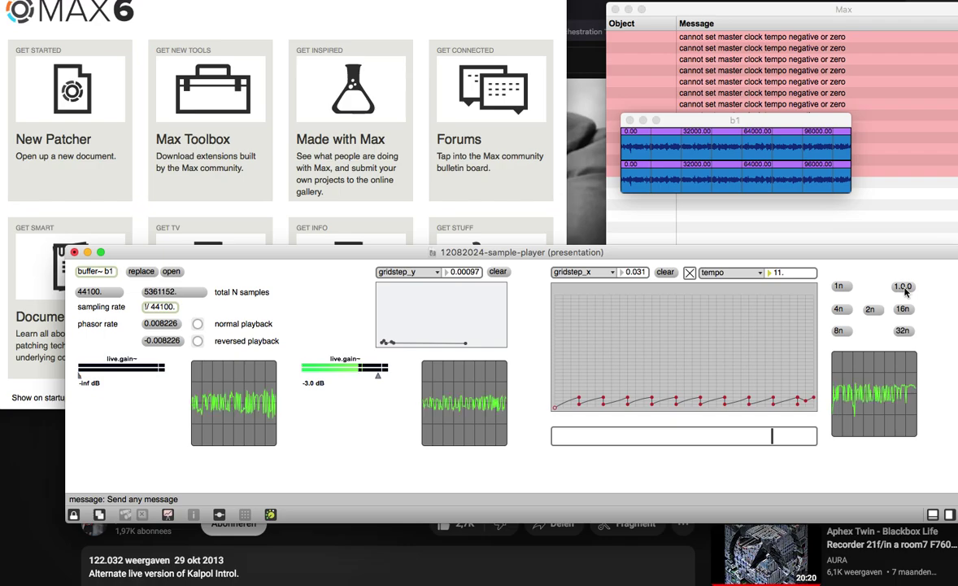
- Lower the tempo to 7.5 and mute the second live.gain~
drag(787, 275, 787, 296)
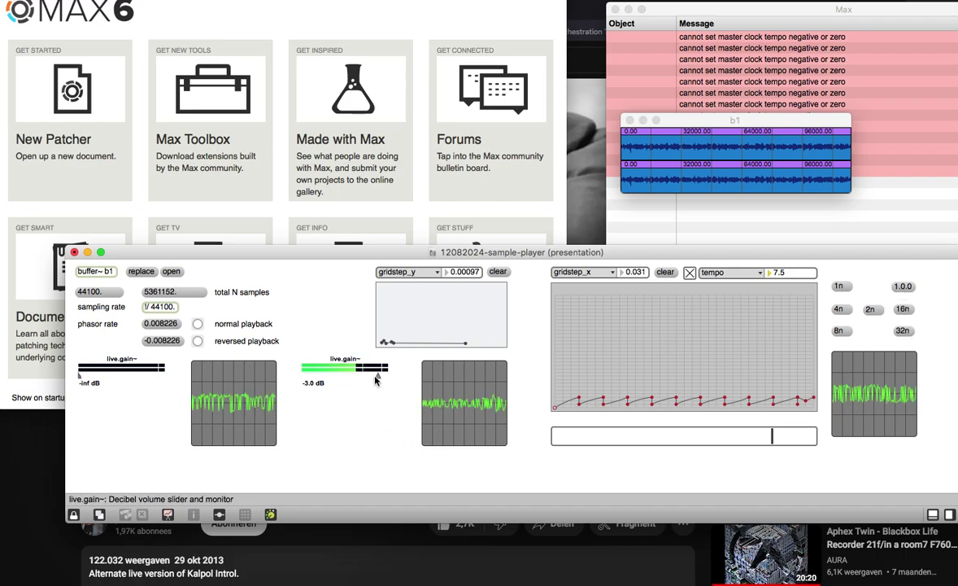
drag(376, 381, 280, 384)
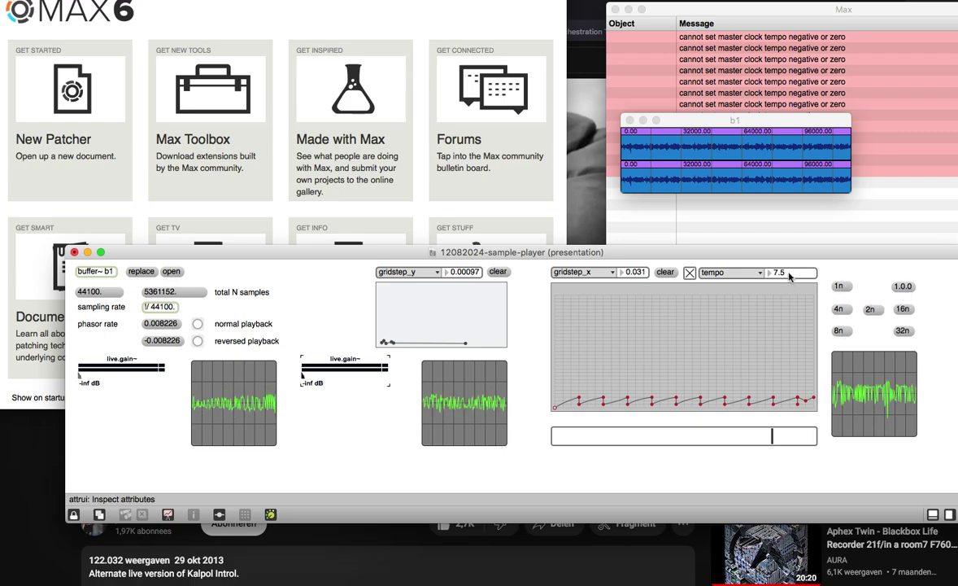
- Raise the tempo gradually through 8.755 and 12.39, and set it to 22
drag(790, 277, 790, 241)
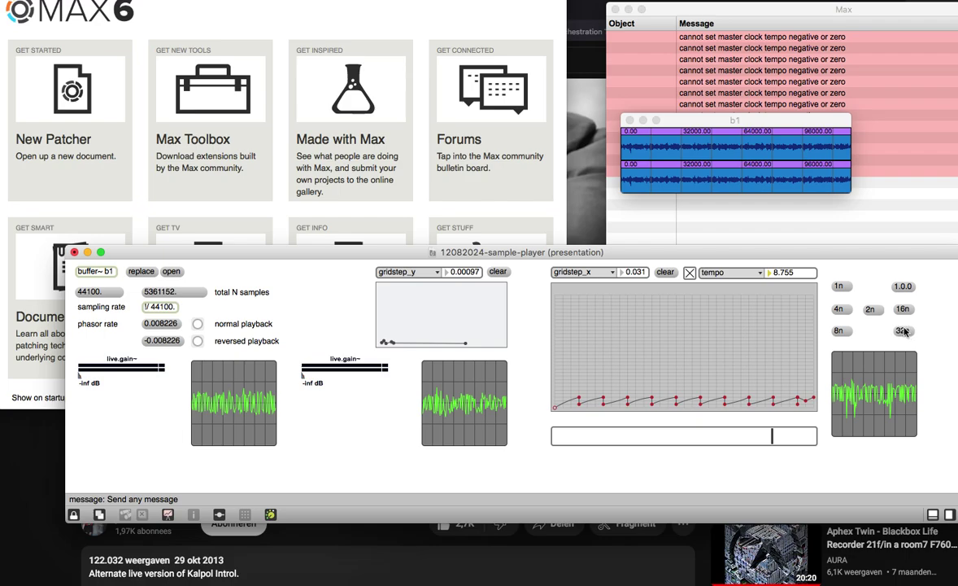
drag(789, 278, 789, 213)
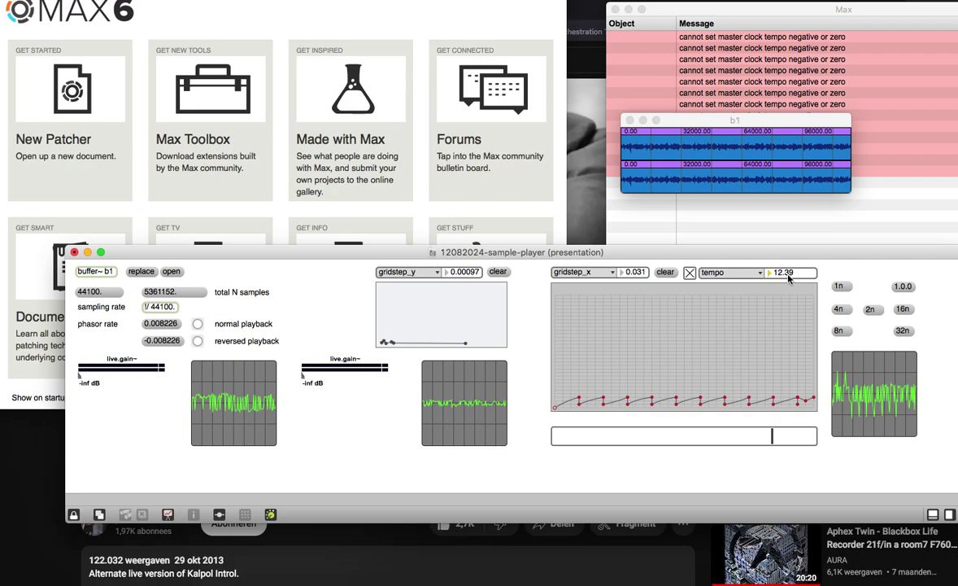
text(22)
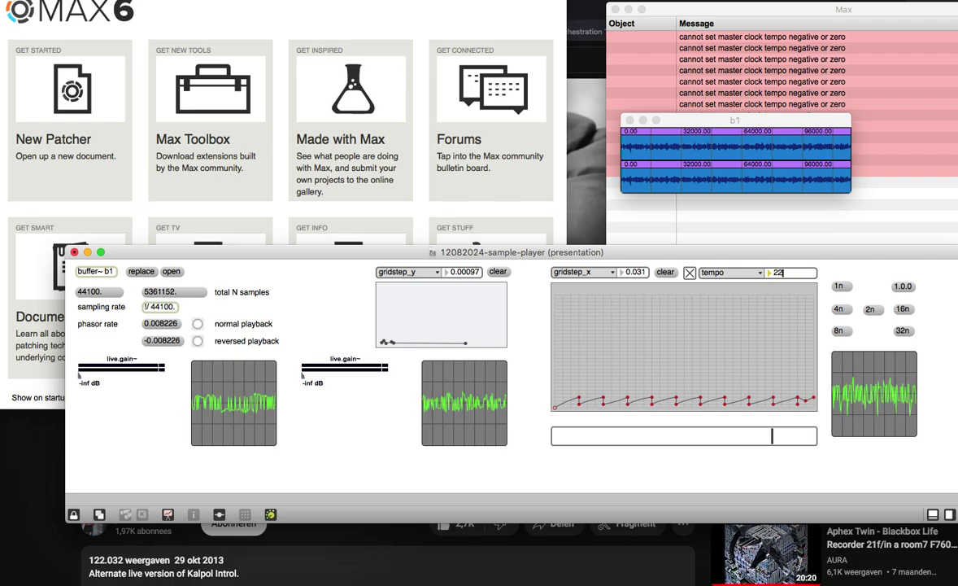
key(Return)
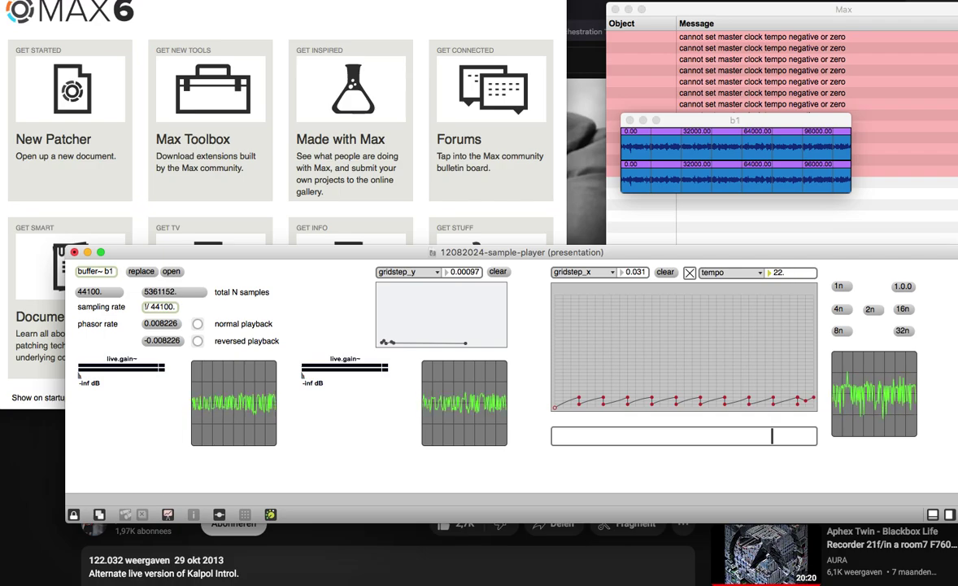
- Fine-tune the tempo to 22.309999
text(22.)
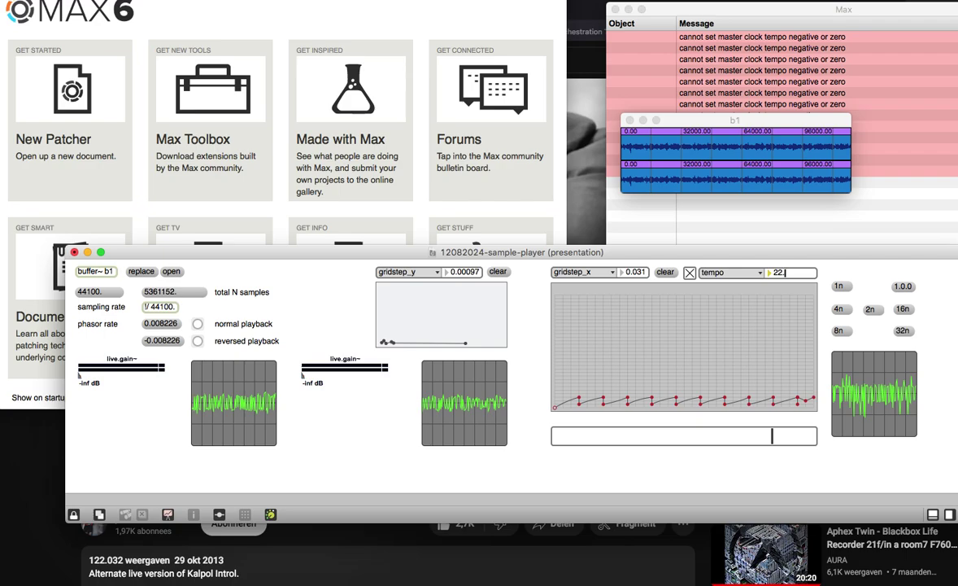
text(309999)
key(Return)
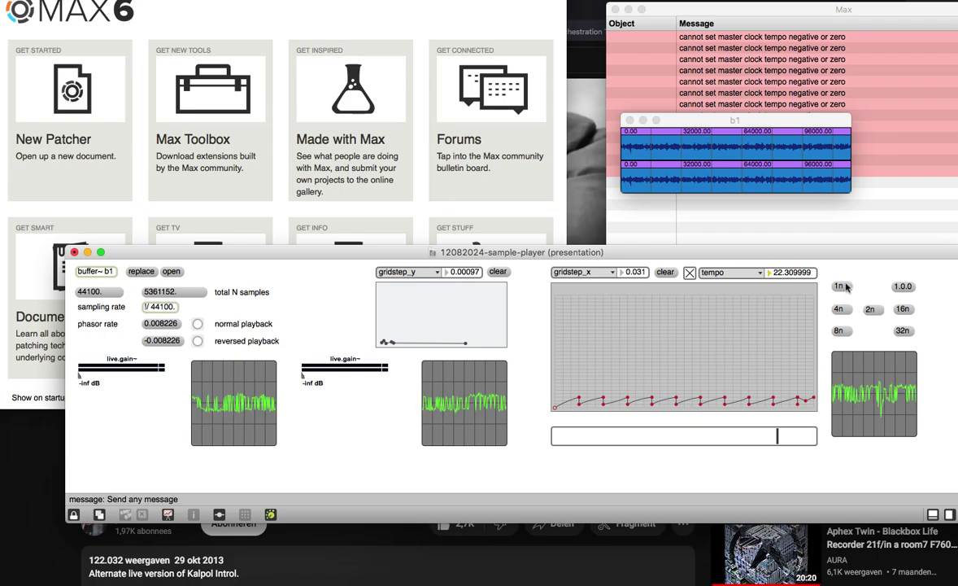
- Drop the tempo to 11 and follow it with a jump to 33
click(779, 274)
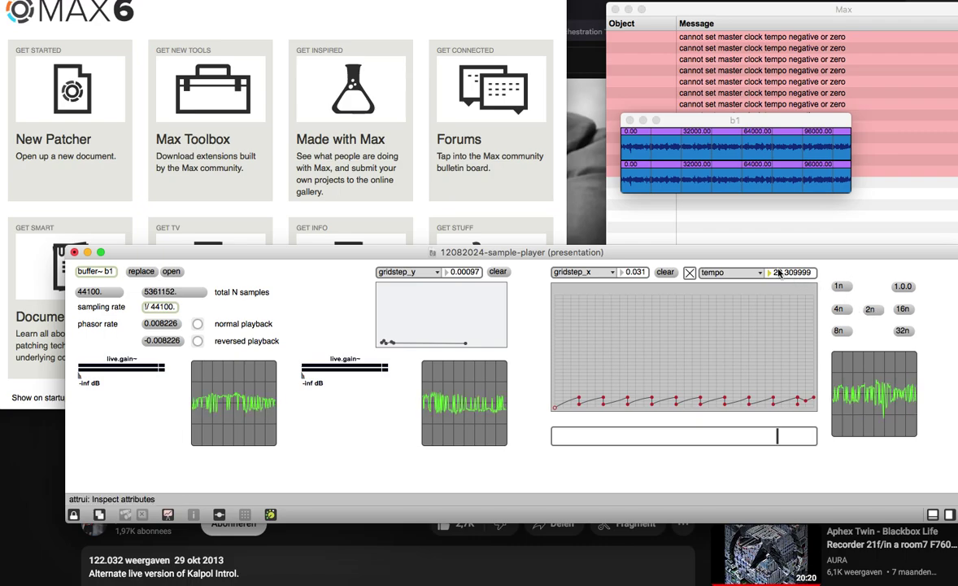
text(11)
key(Return)
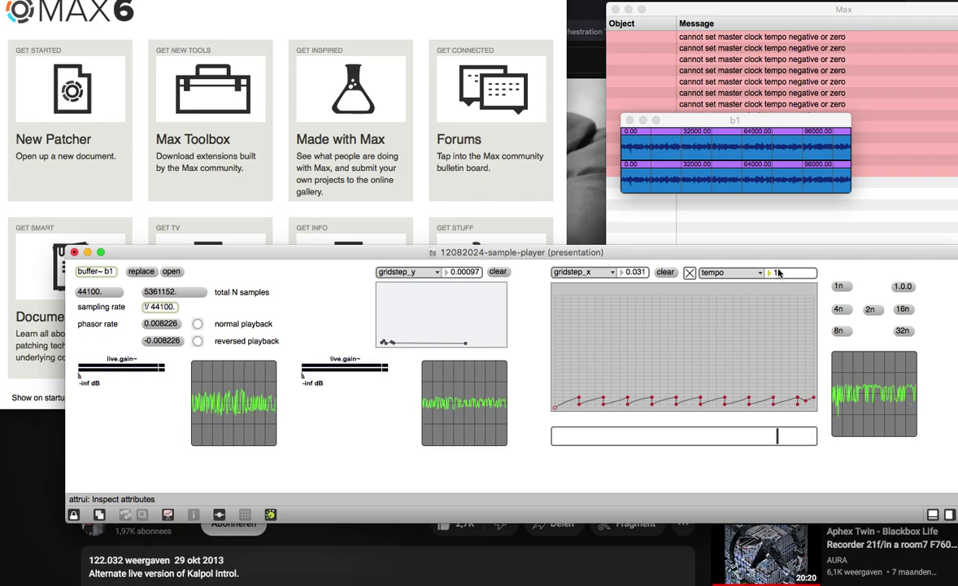
text(33)
key(Return)
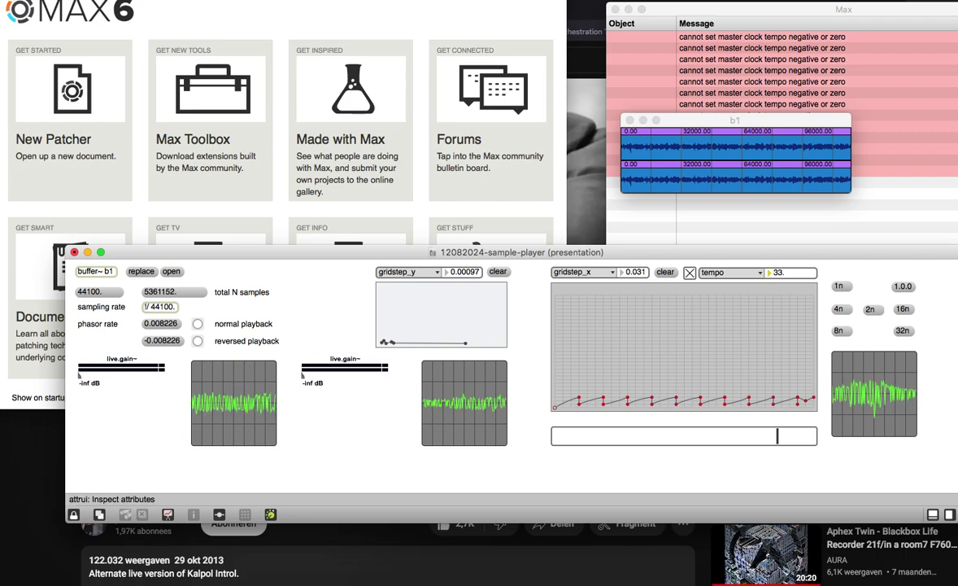
key(Return)
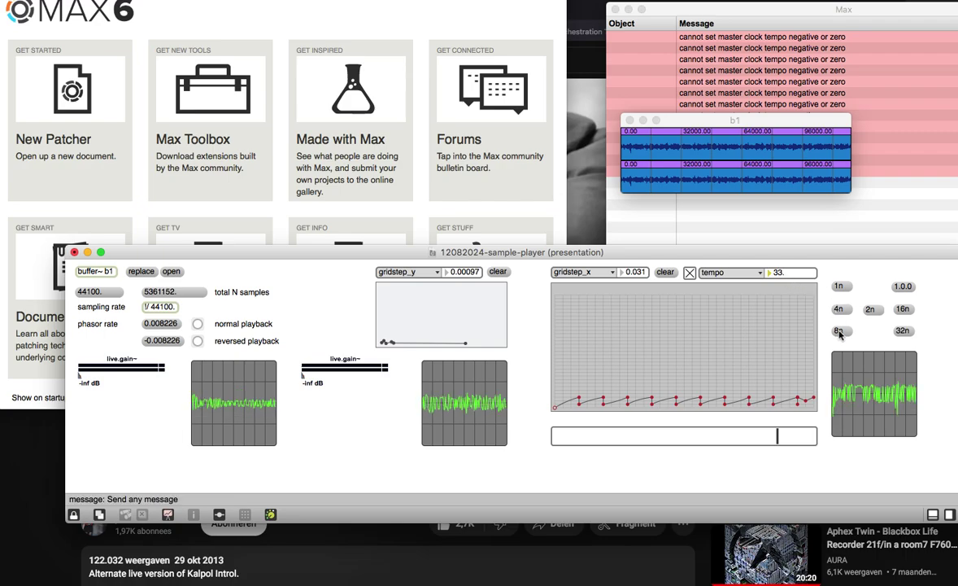
- Send the 32n note value and raise the tempo through 33.181 to 44
click(902, 331)
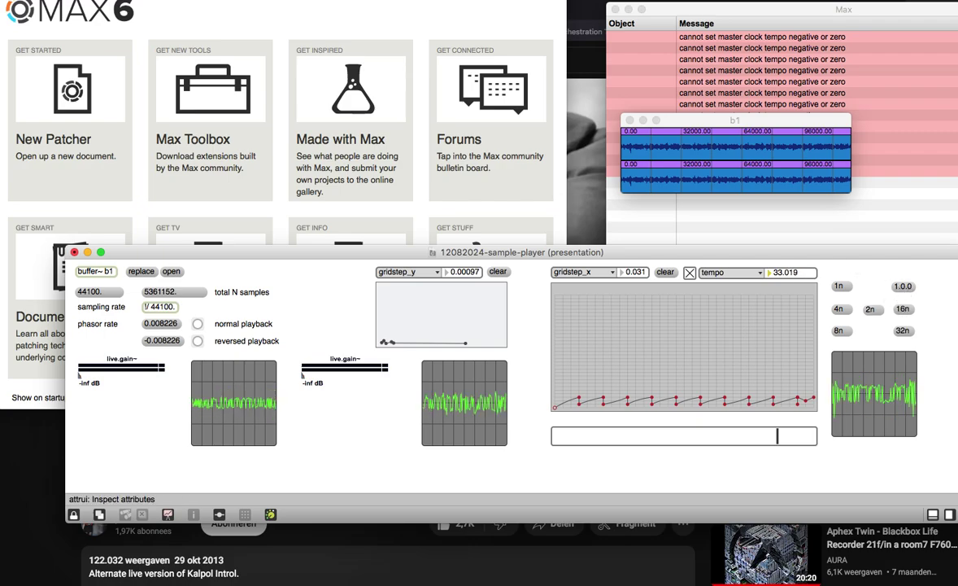
drag(795, 273, 795, 141)
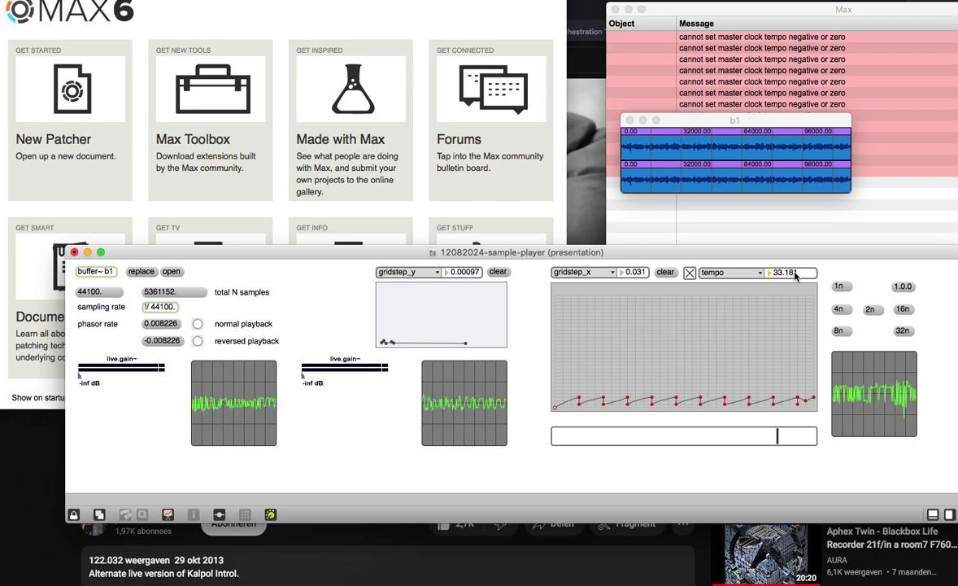
text(44)
key(Return)
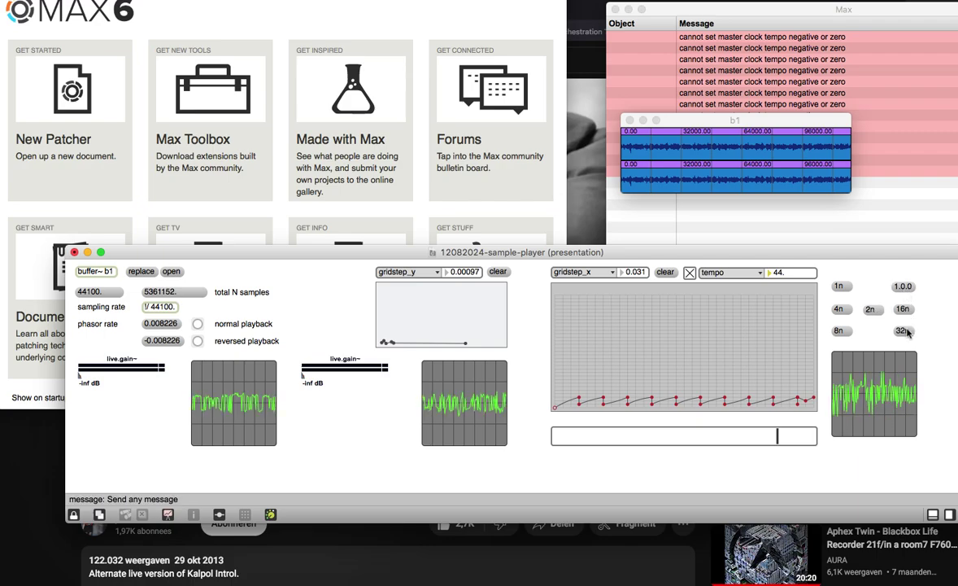
- Set the tempo to 66 and move the slider to about 90% of its range
click(793, 273)
text(666)
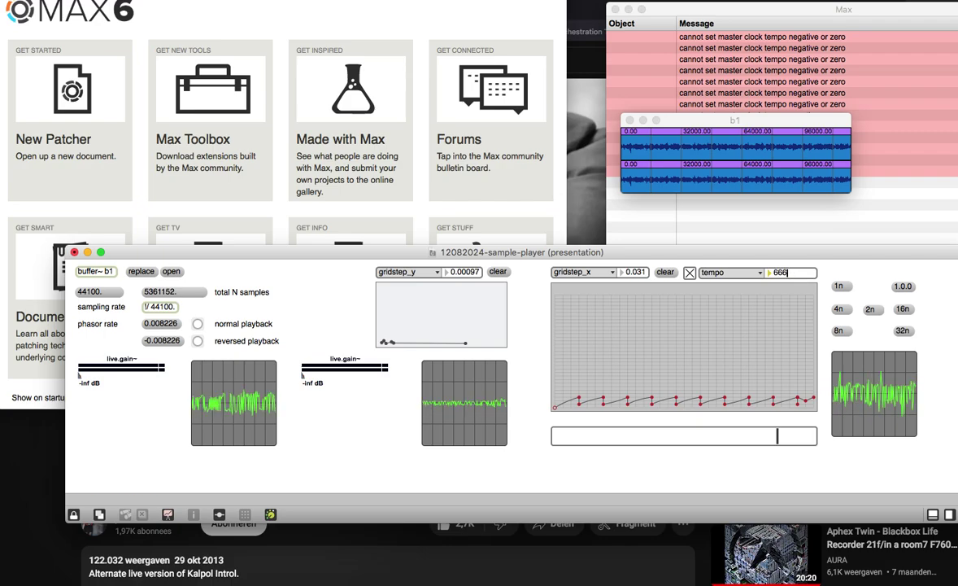
key(BackSpace)
key(Return)
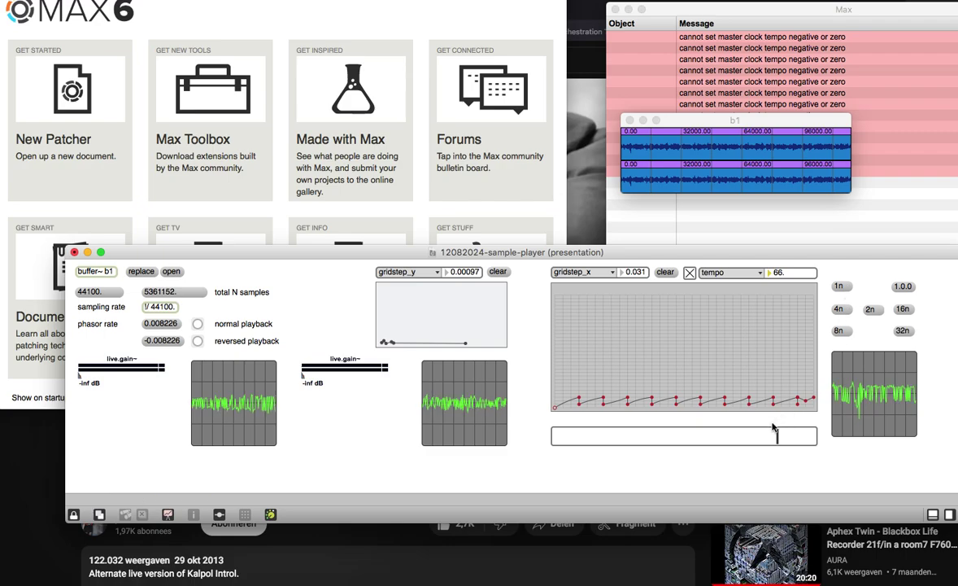
drag(783, 435, 791, 435)
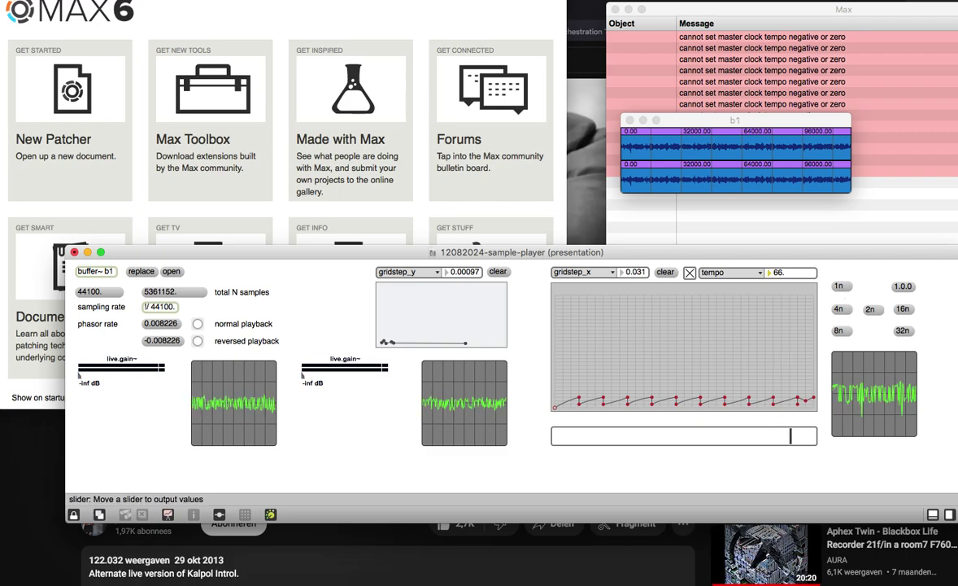
- Increase the tempo to 111
click(780, 274)
text(111)
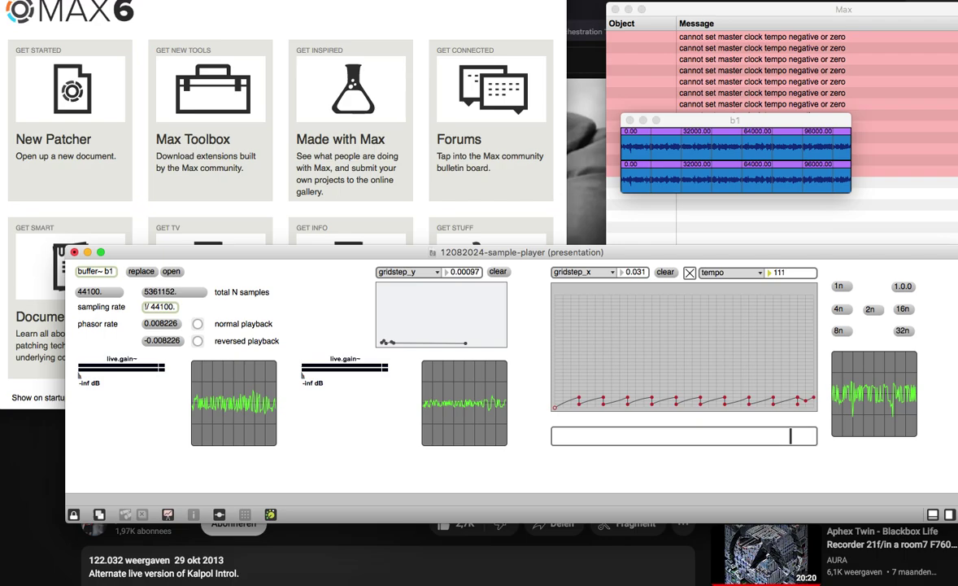
key(Return)
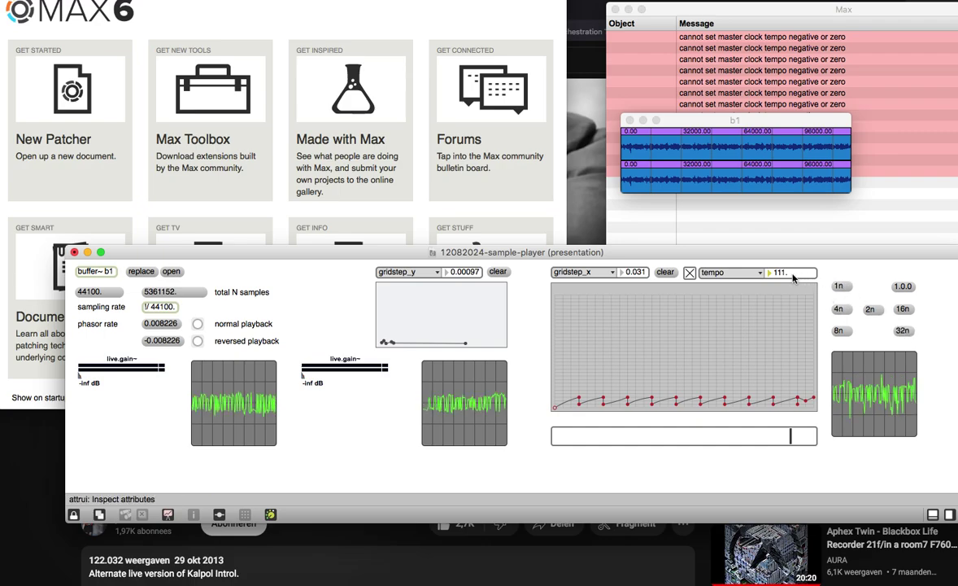
key(Return)
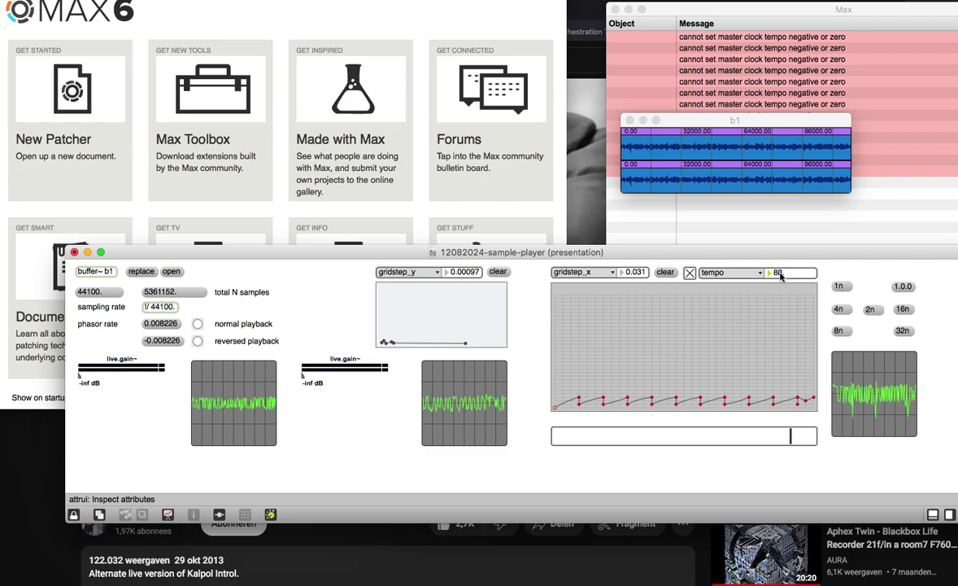
- Set the tempo to 45.45
text(45)
text(/4)
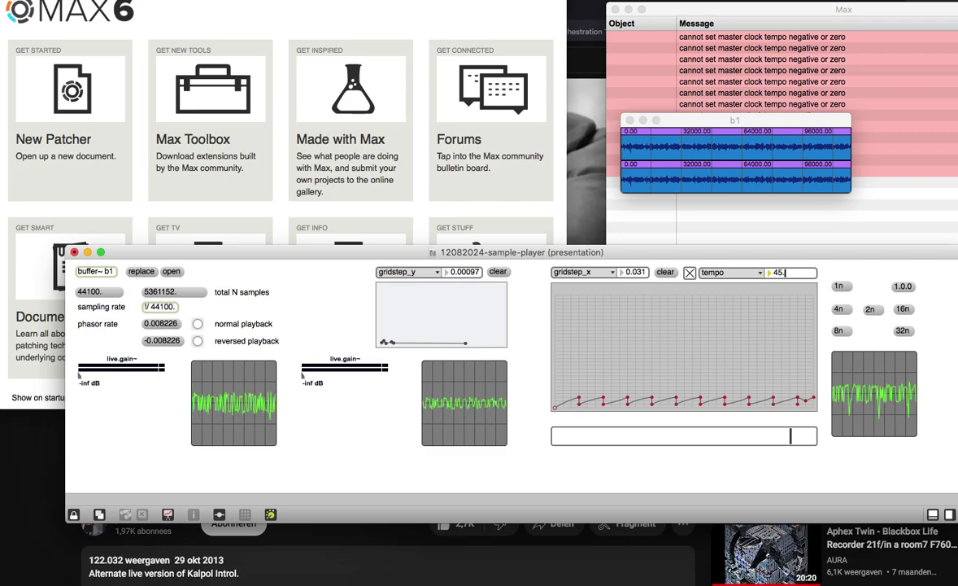
text(.45)
key(Return)
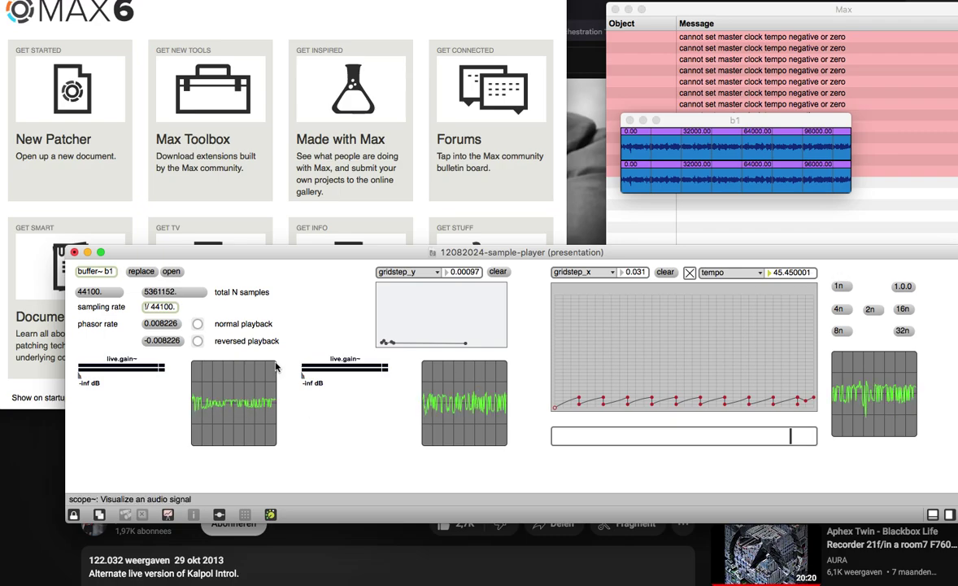
- Raise the first live.gain~ to -7.1 dB and the second to -3.9 dB, and mute the first one again
drag(105, 373, 150, 376)
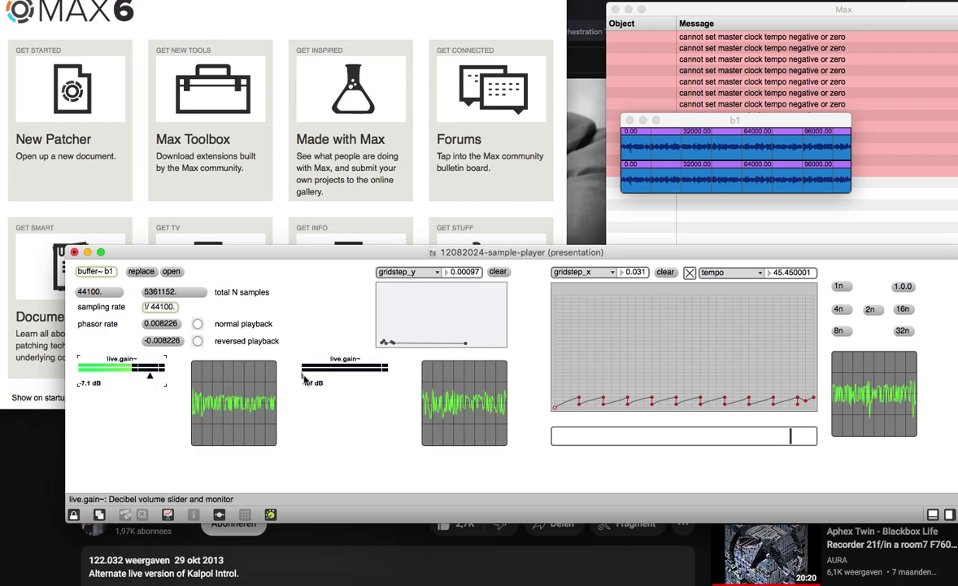
drag(303, 375, 376, 377)
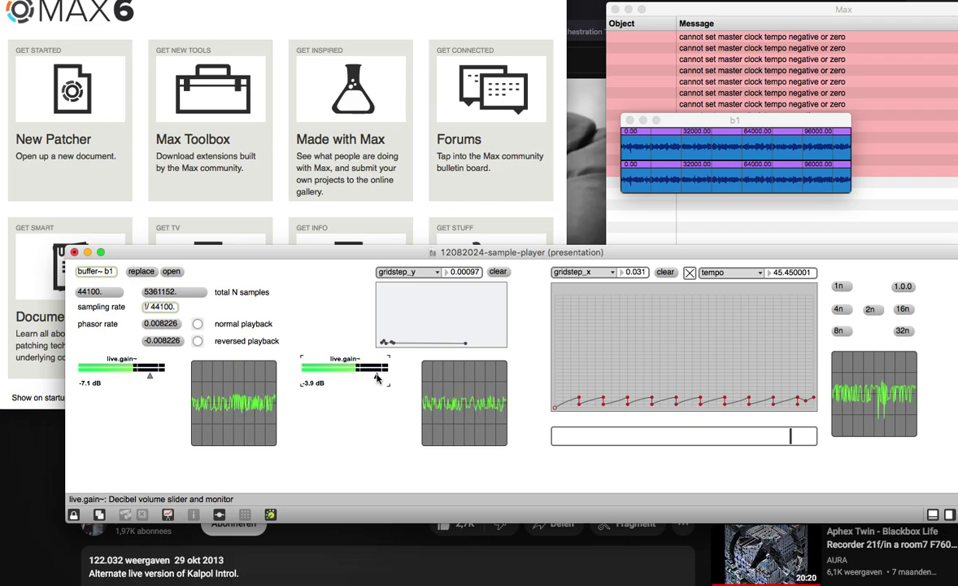
drag(147, 376, 78, 375)
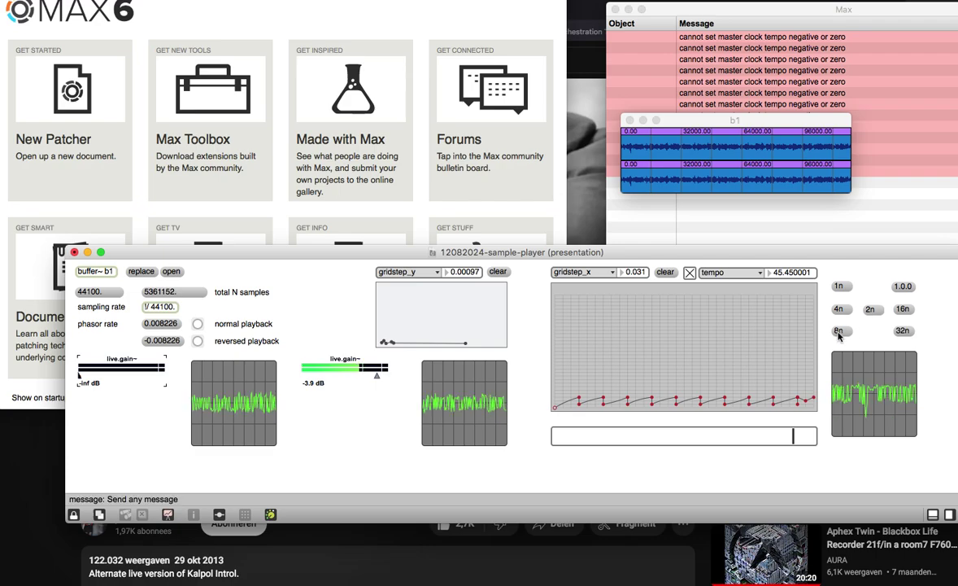
- Set the tempo to 22 and slow it down to 0.1196
click(786, 273)
text(22)
key(Return)
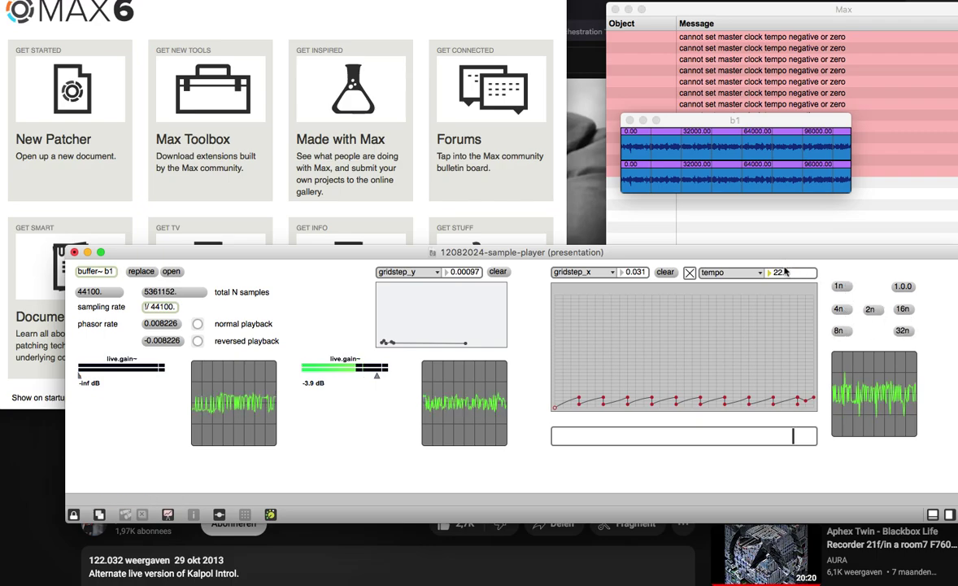
drag(788, 276, 788, 332)
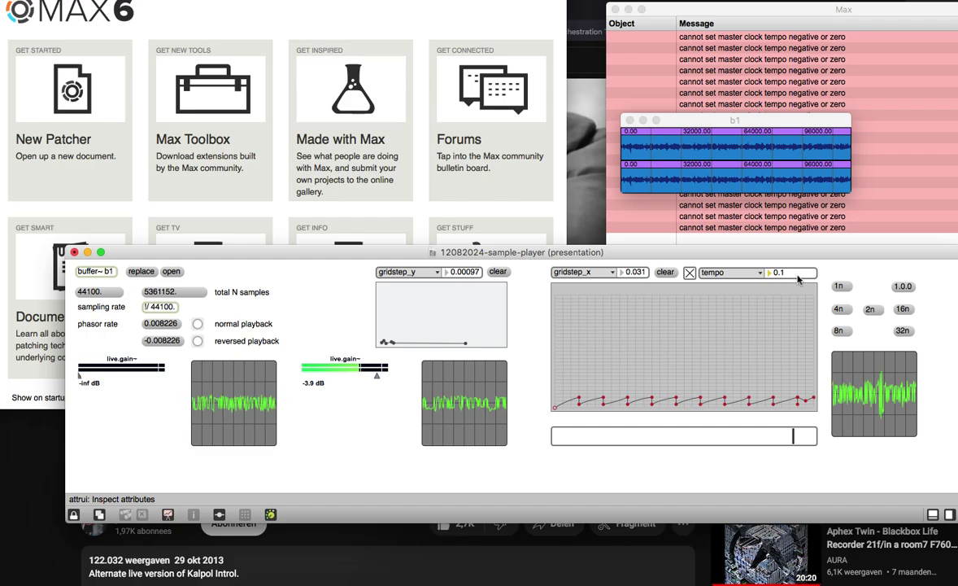
mouse_move(794, 272)
mouse_down()
mouse_move(794, 253)
mouse_move(791, 269)
mouse_up()
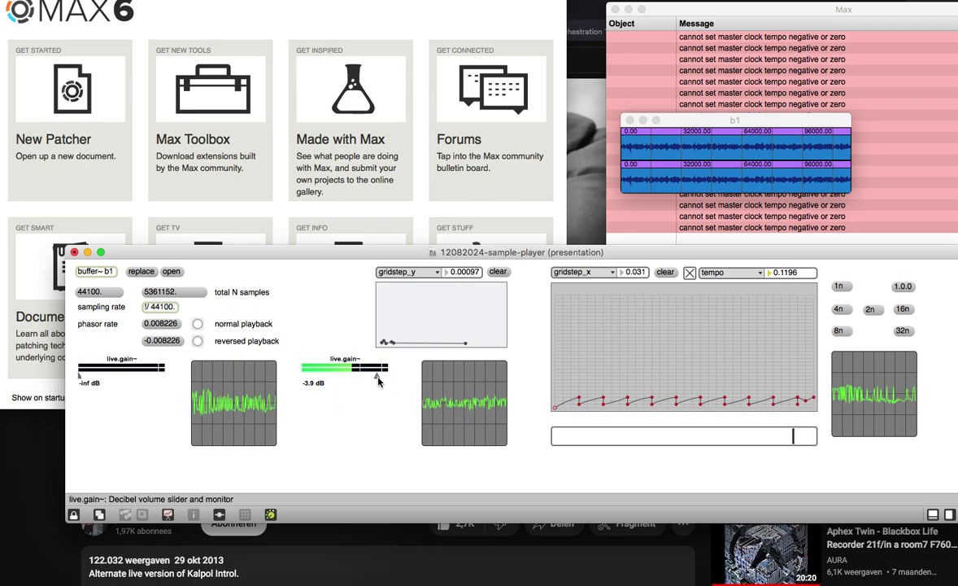
- Mute the second live.gain~ and enter 3 as the start of a new tempo value
drag(378, 381, 293, 381)
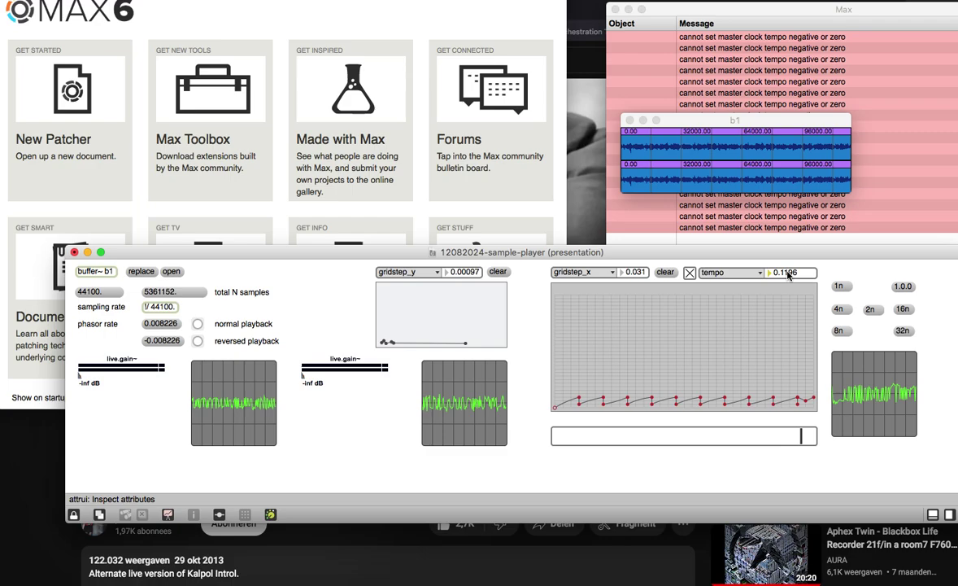
key(Return)
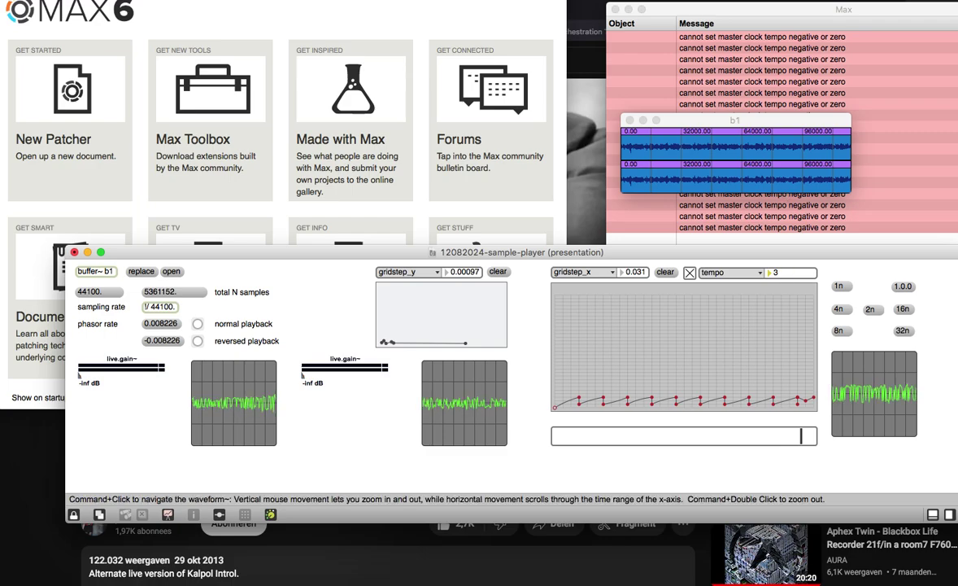